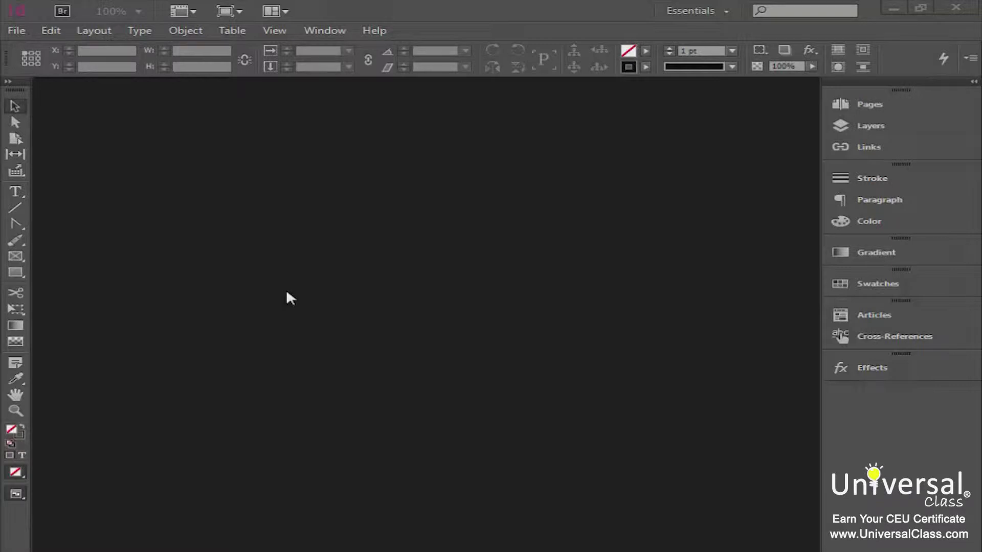
Create and save a new book file named Book
left_click(17, 30)
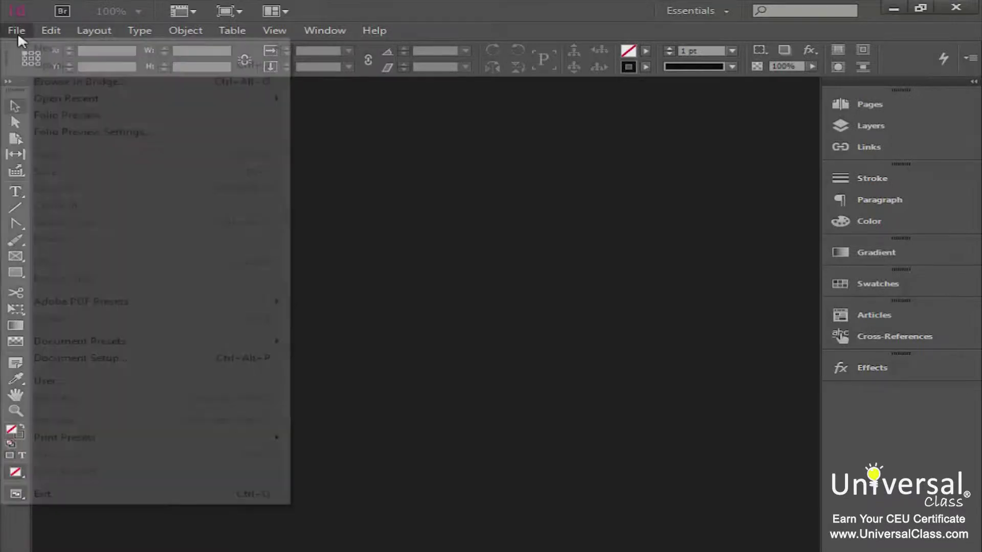
mouse_move(26, 45)
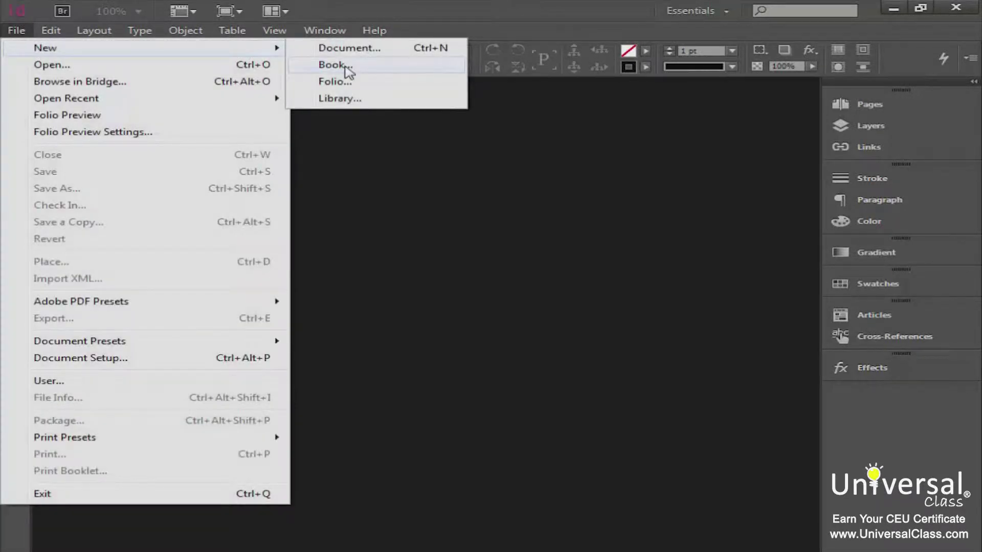
left_click(345, 66)
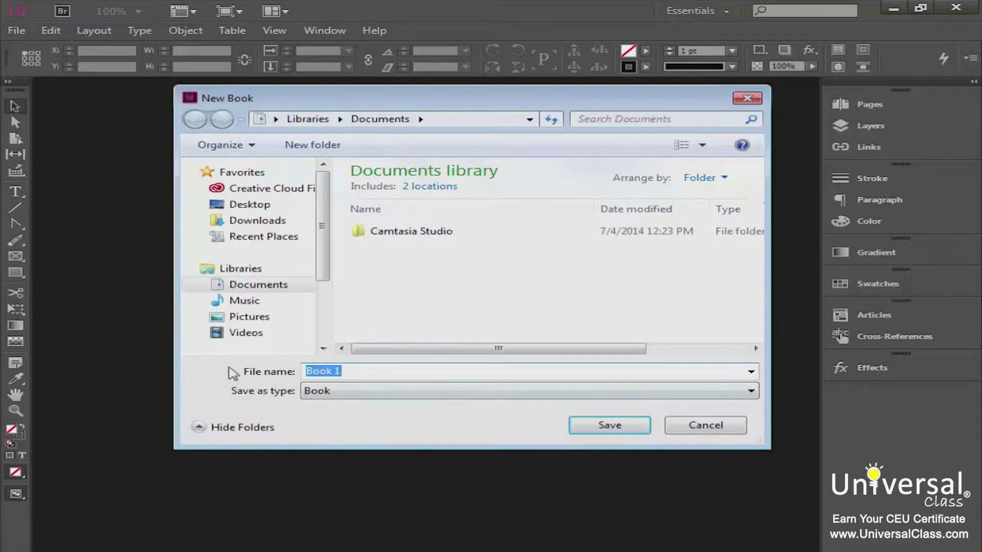
left_click(348, 375)
key("ctrl+a")
key("End")
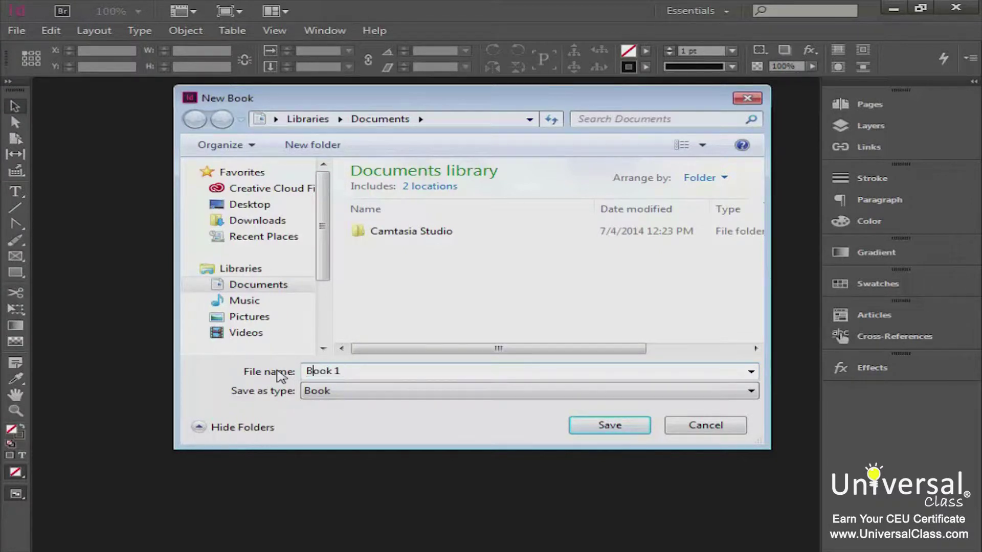
key("BackSpace")
key("BackSpace")
left_click(609, 424)
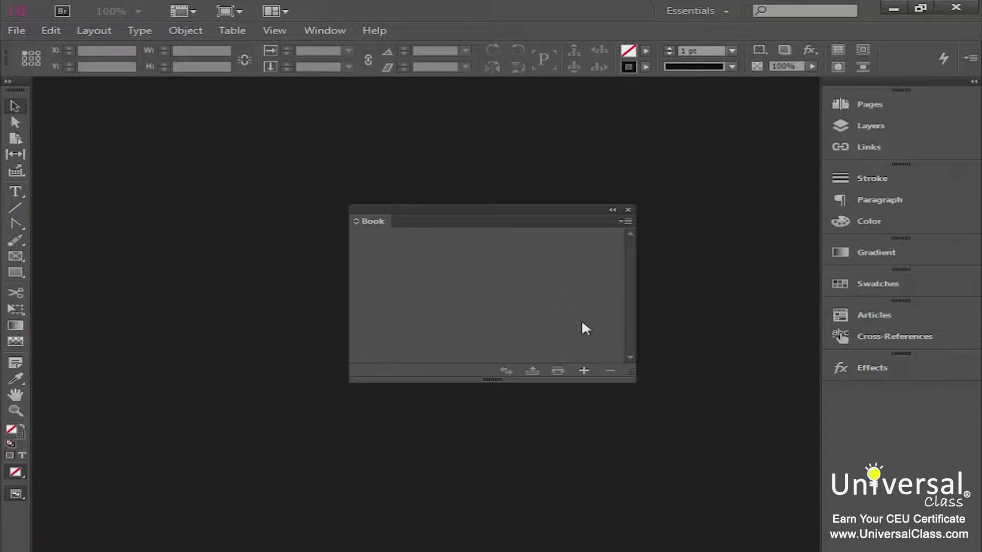
Add the first chapters, second chapters and third chapters documents to the book in that order
left_click(587, 374)
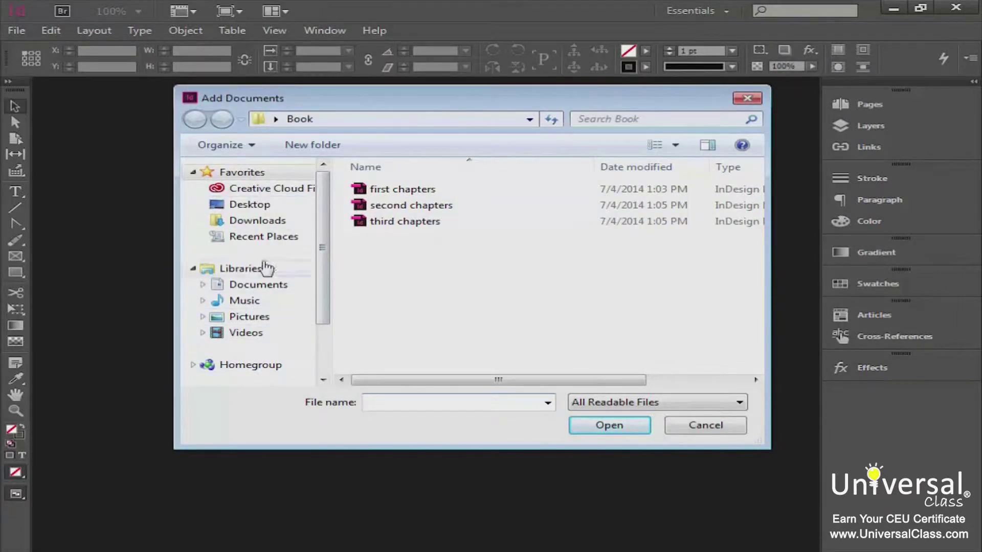
left_click(401, 189)
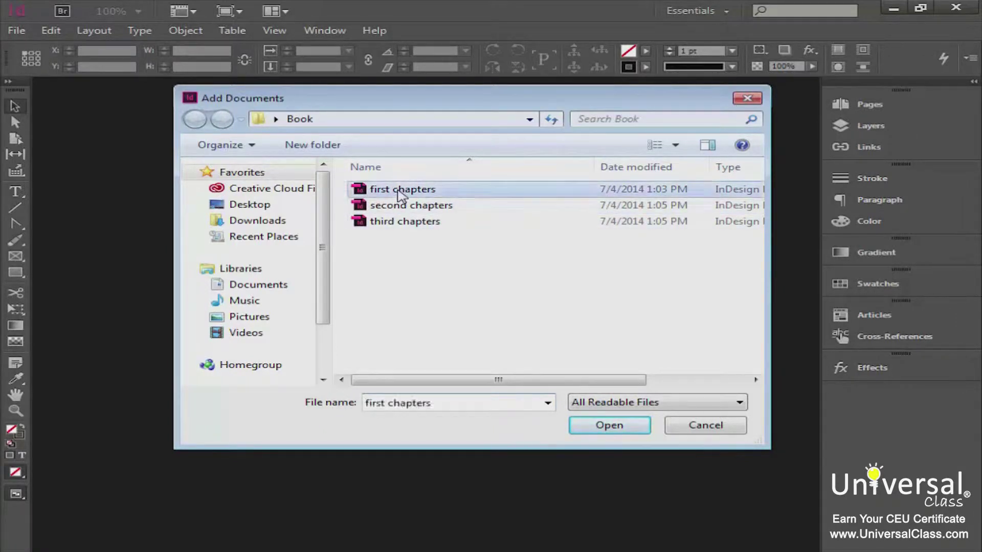
left_click(607, 424)
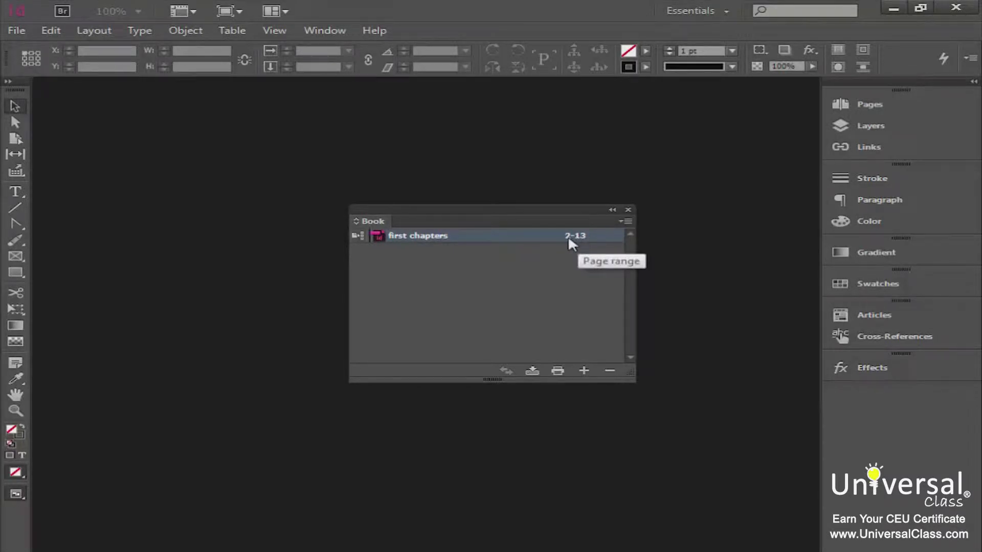
left_click(584, 371)
left_click(411, 206)
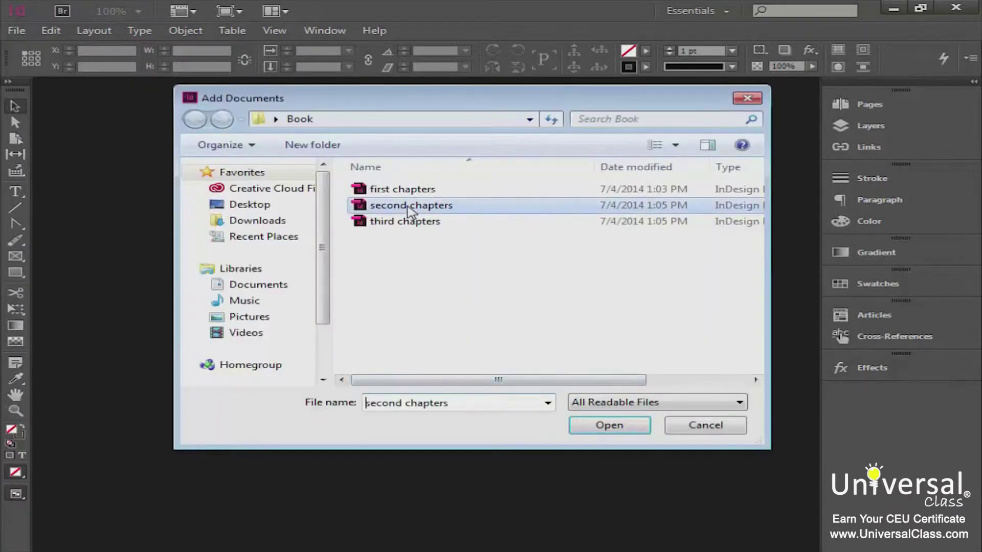
left_click(621, 432)
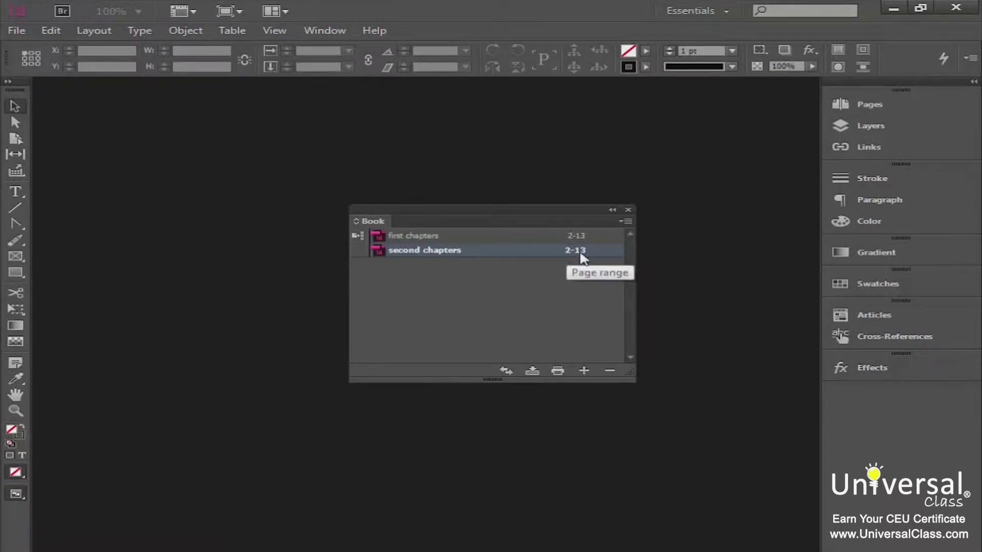
left_click(584, 369)
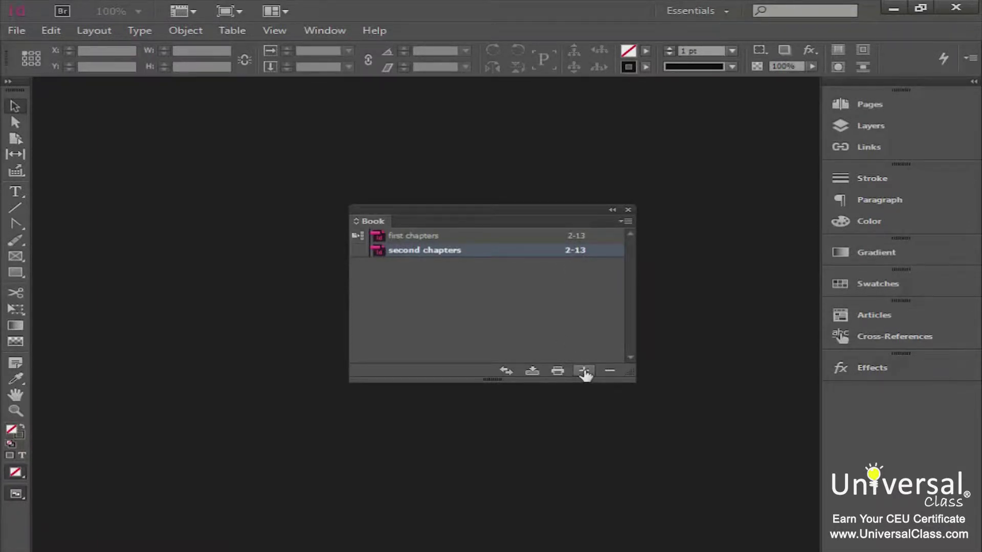
left_click(407, 221)
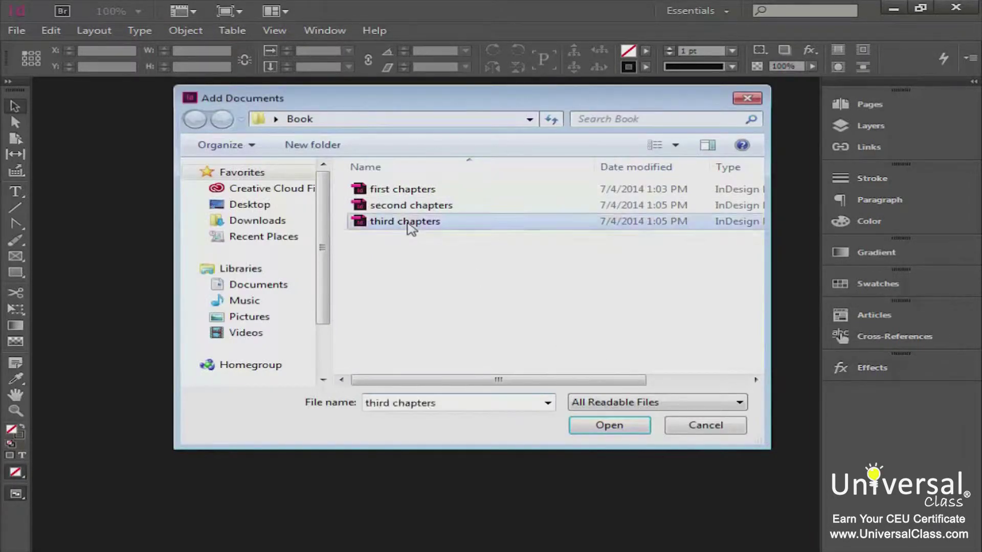
left_click(609, 426)
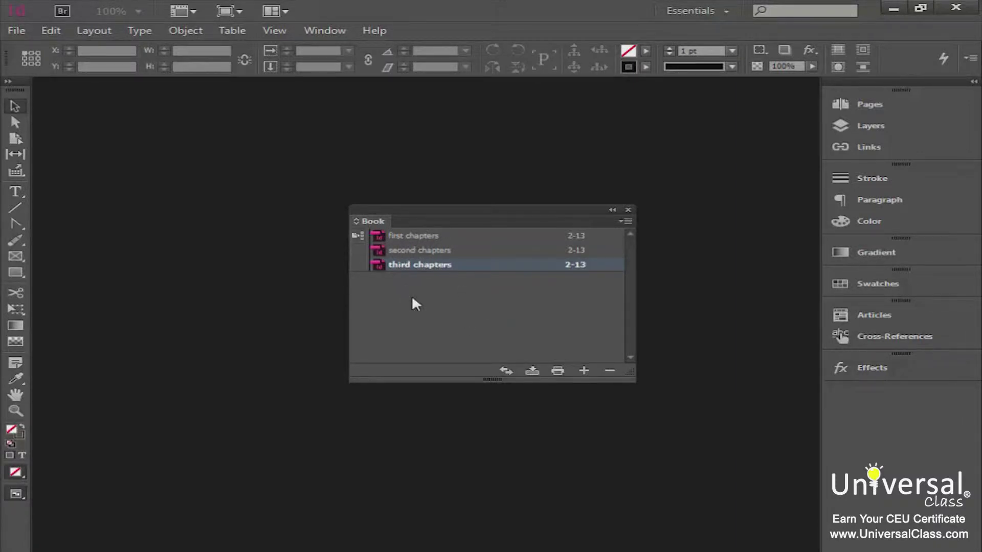
Open the first chapters document from the book and check its page thumbnails
double_click(422, 236)
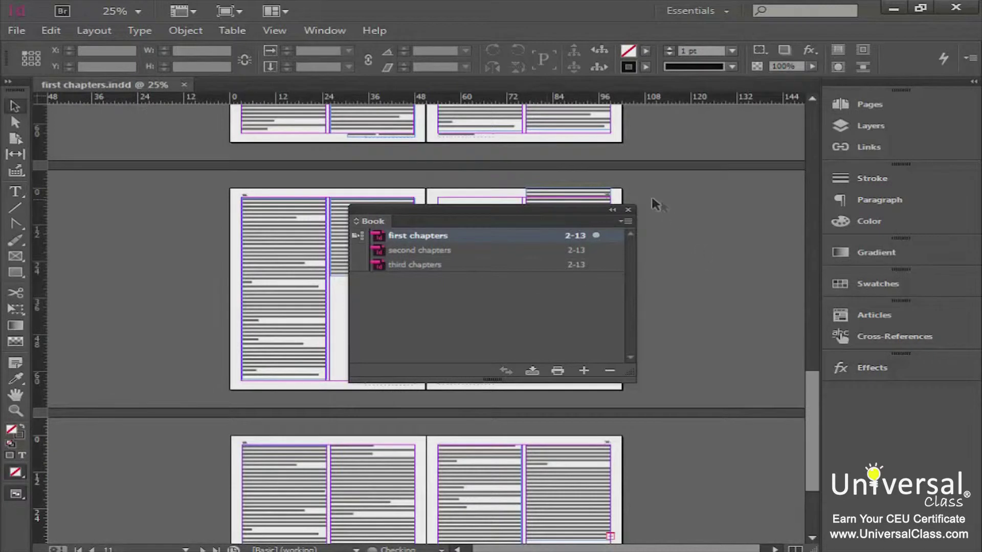
left_click(869, 106)
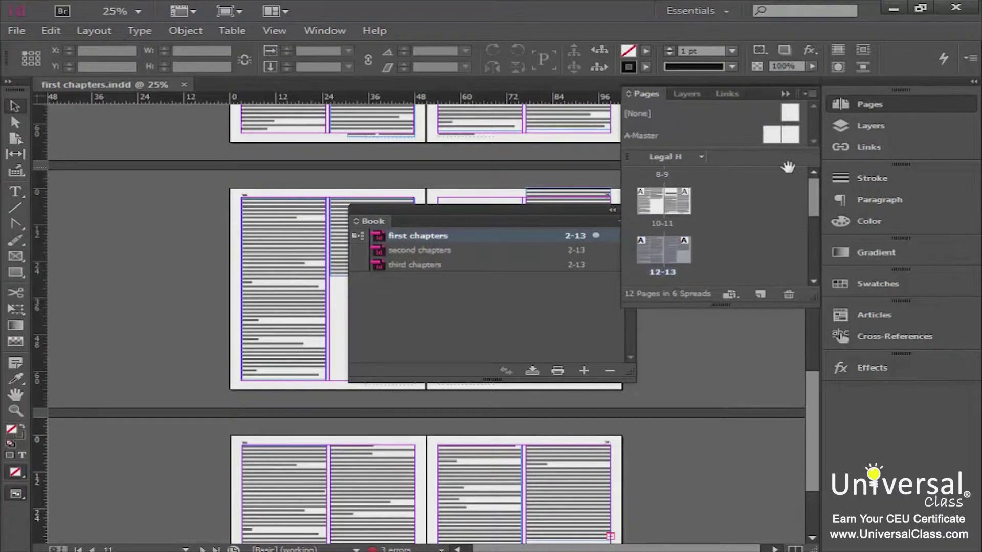
left_click(786, 95)
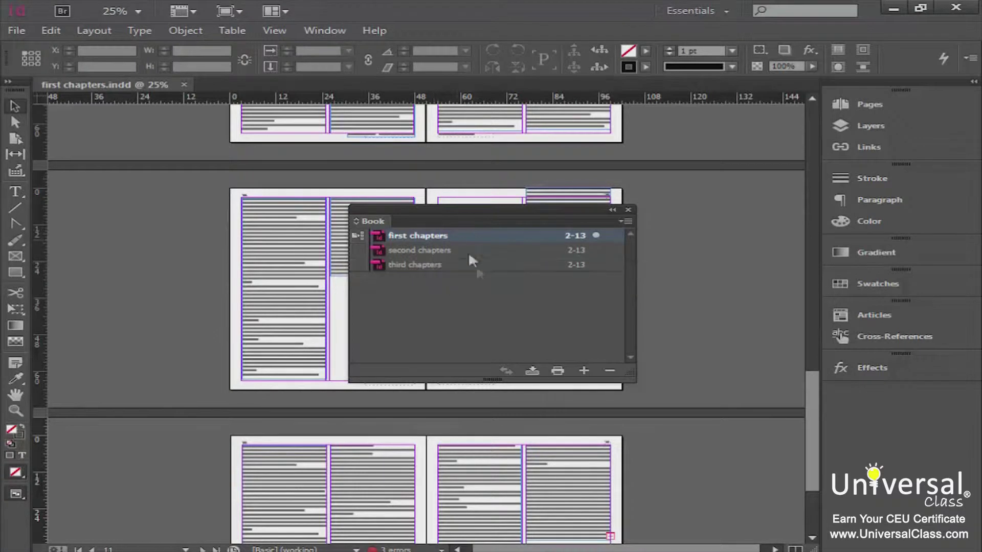
Remove the first chapters document from the book, and add it back from the Book folder
mouse_move(416, 237)
left_mouse_down()
mouse_move(420, 301)
mouse_move(400, 228)
left_mouse_up()
left_click(611, 373)
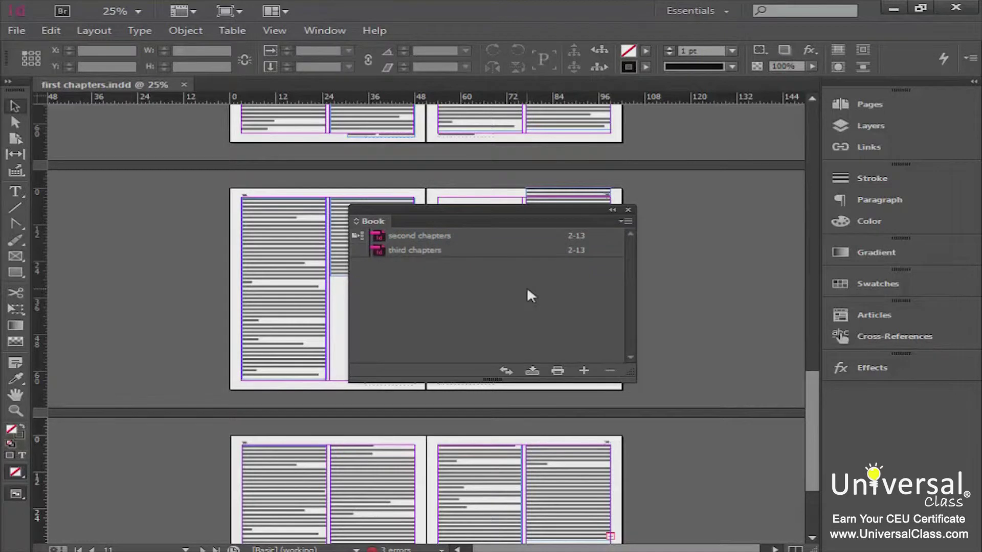
left_click(585, 371)
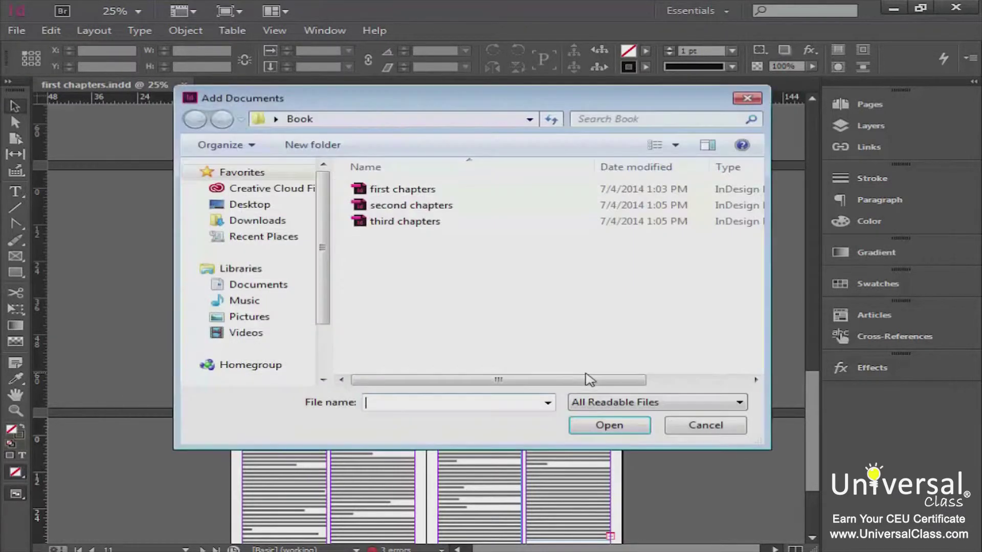
left_click(368, 189)
left_click(592, 430)
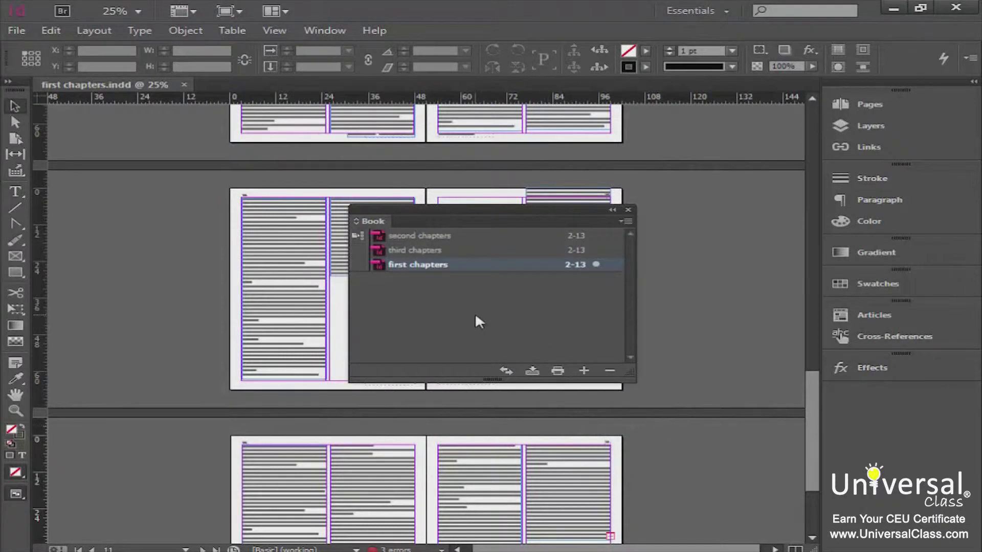
Move first chapters to the beginning of the book's document order and make it the style source
left_click_drag(419, 265, 413, 232)
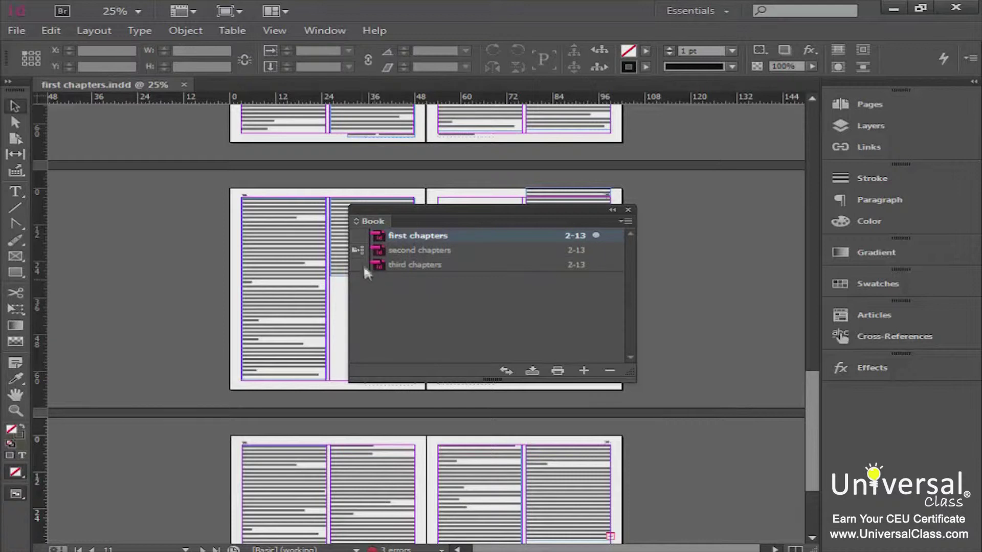
left_click(359, 235)
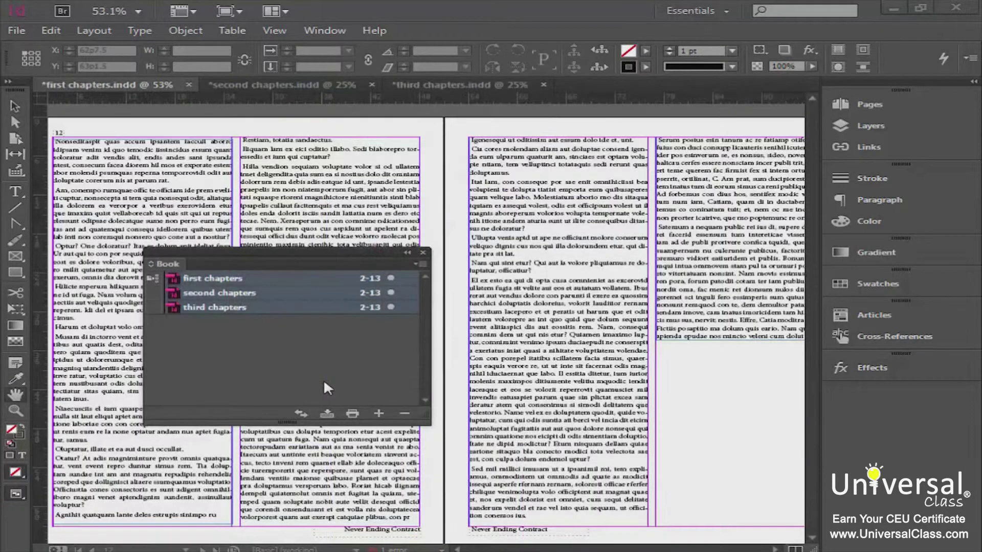
Synchronize all three chapter documents in the book, including the Other and Styles and Swatches groups with Smart Match Style Groups enabled
left_click(324, 379)
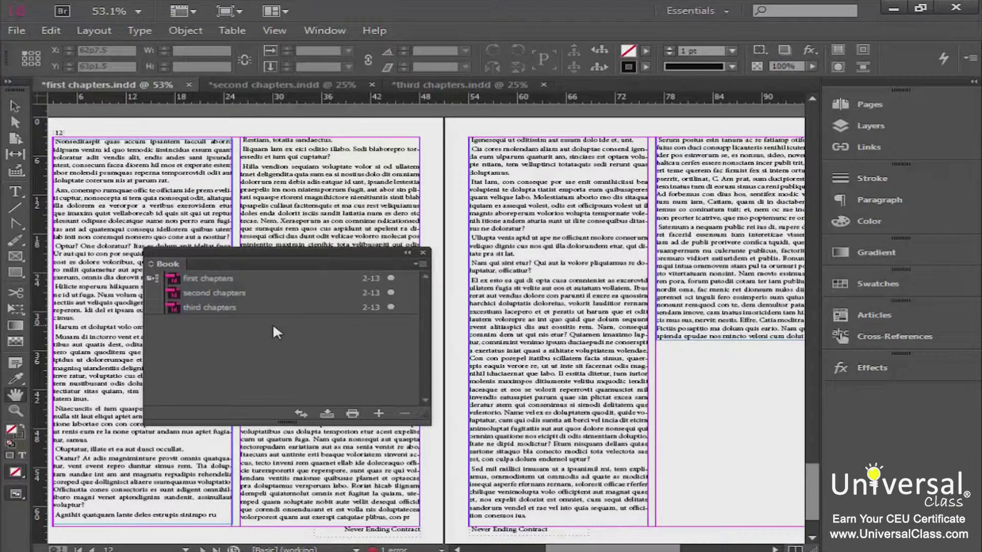
left_click(213, 278)
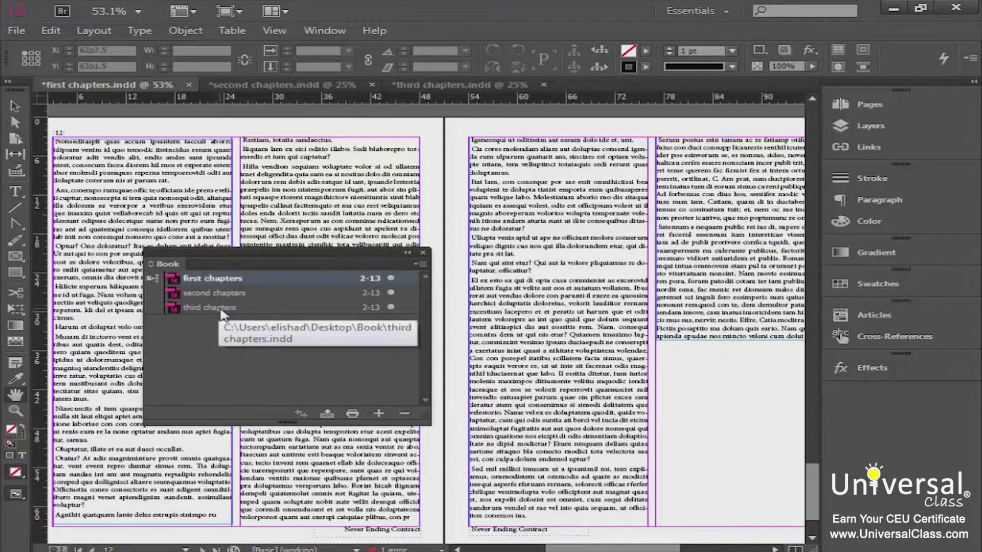
left_click(220, 307, "shift")
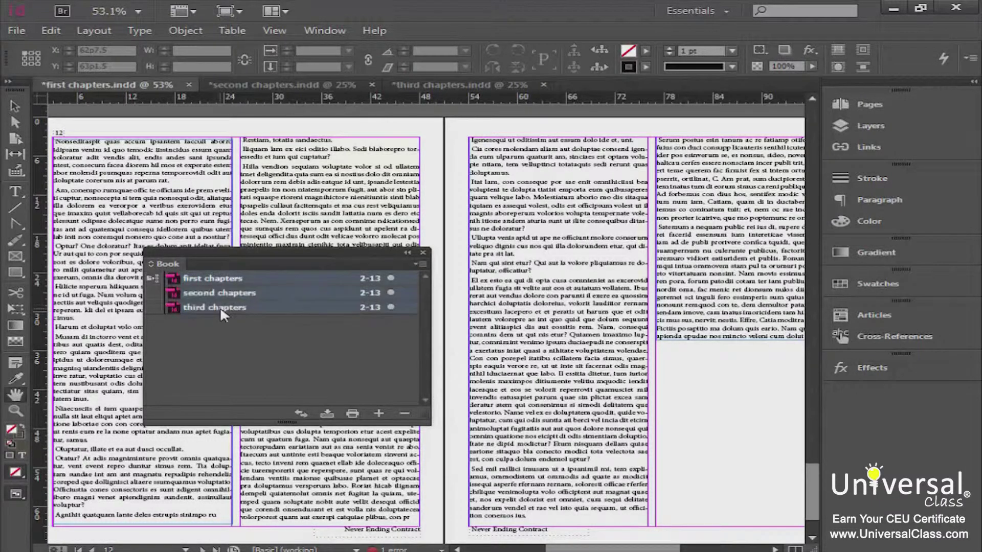
left_click(420, 263)
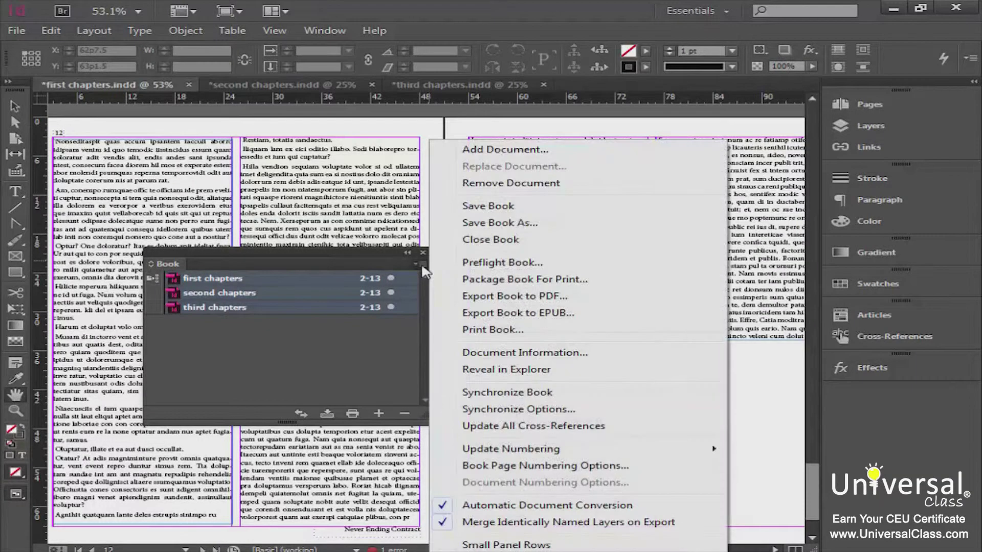
left_click(499, 411)
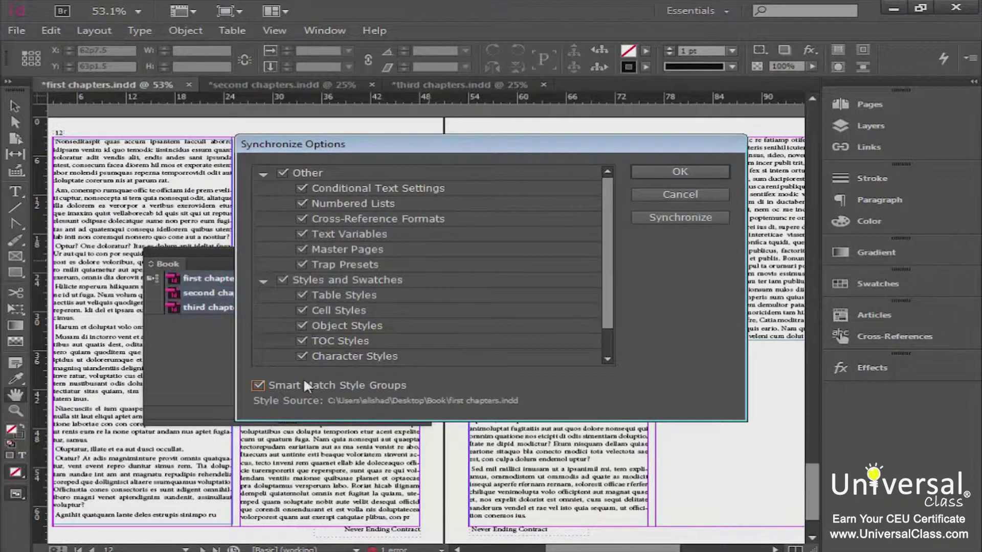
left_click_drag(609, 264, 595, 199)
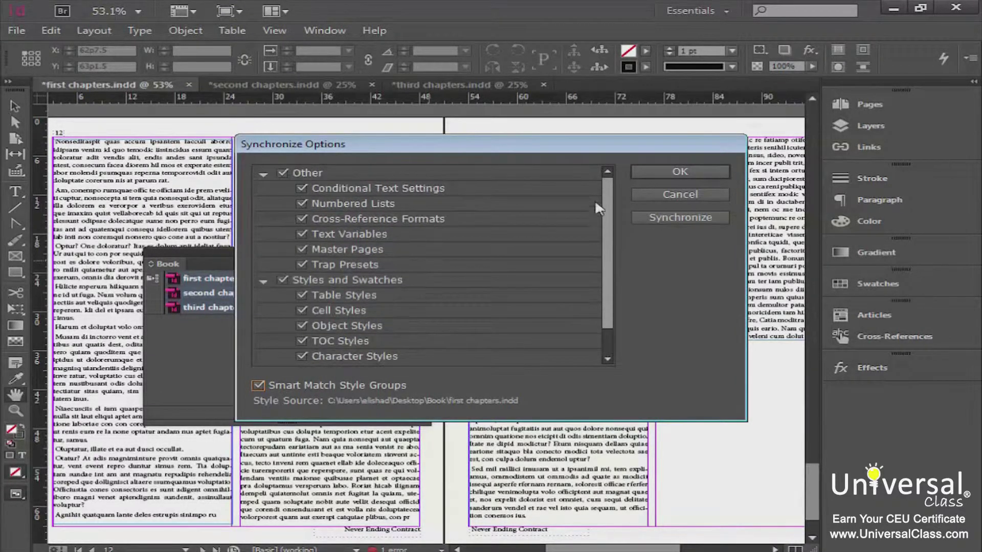
left_click(262, 174)
left_click(264, 189)
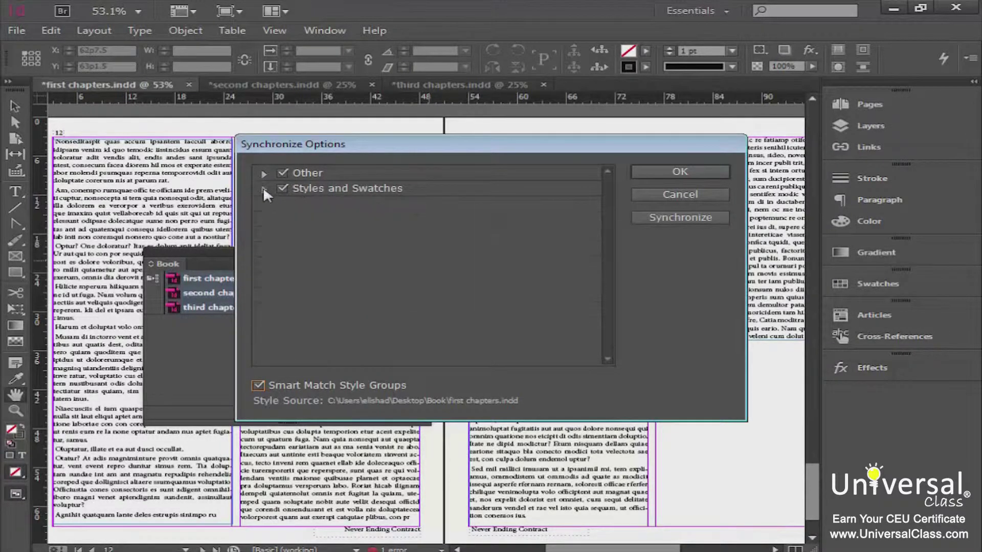
left_click(676, 216)
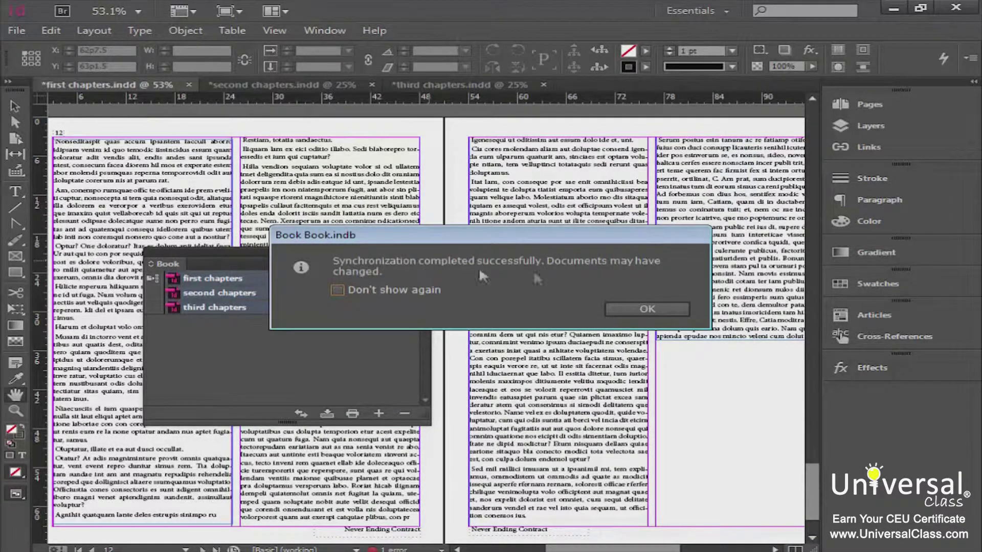
left_click(662, 306)
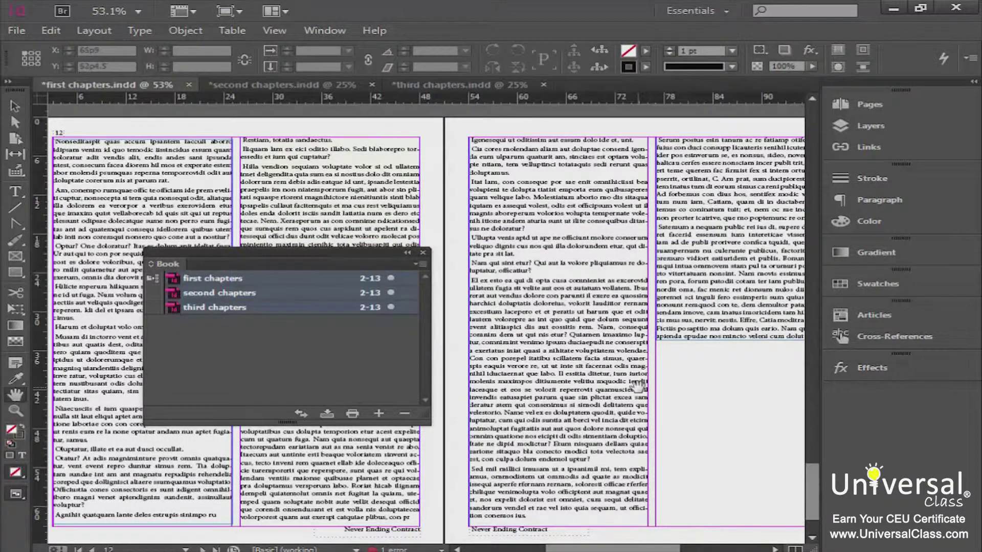
Examine the synchronized first chapters document, going back through its pages and thumbnails to the first spread
left_click(13, 108)
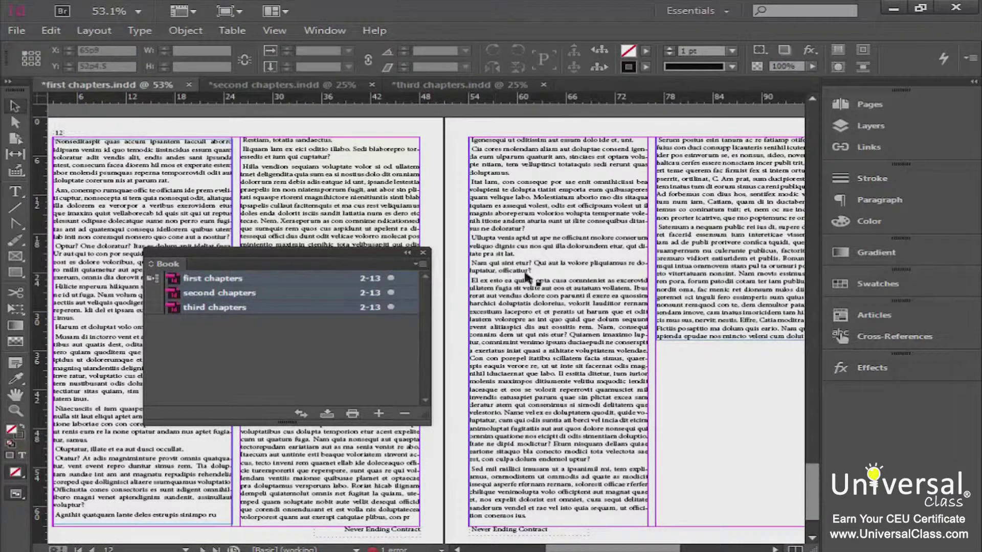
left_click(864, 105)
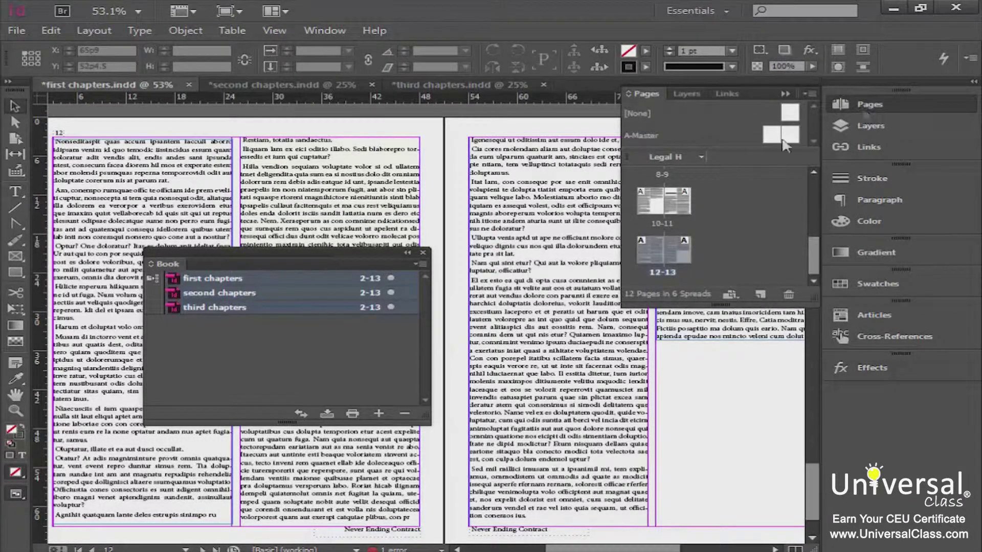
left_click(603, 387)
left_click(257, 279)
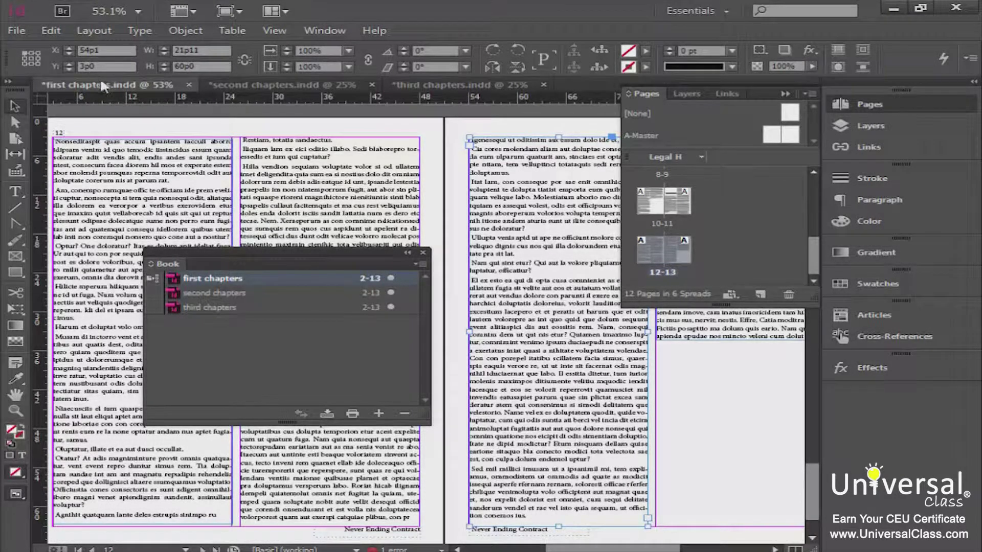
left_click(814, 434)
left_click_drag(814, 433, 828, 164)
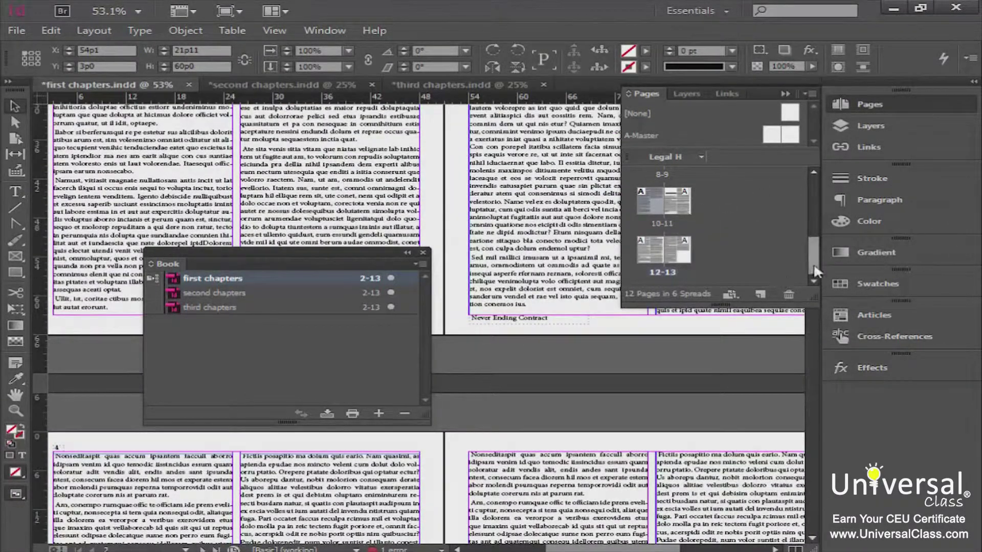
left_click_drag(814, 263, 815, 205)
left_click(563, 217)
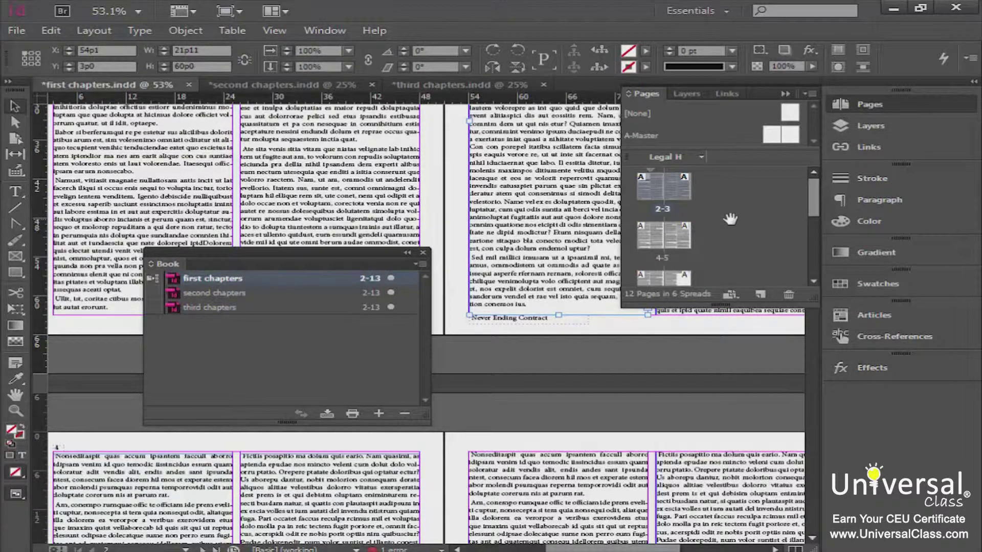
Insert one page with the A-Master at the start of the first chapters document
left_click(807, 93)
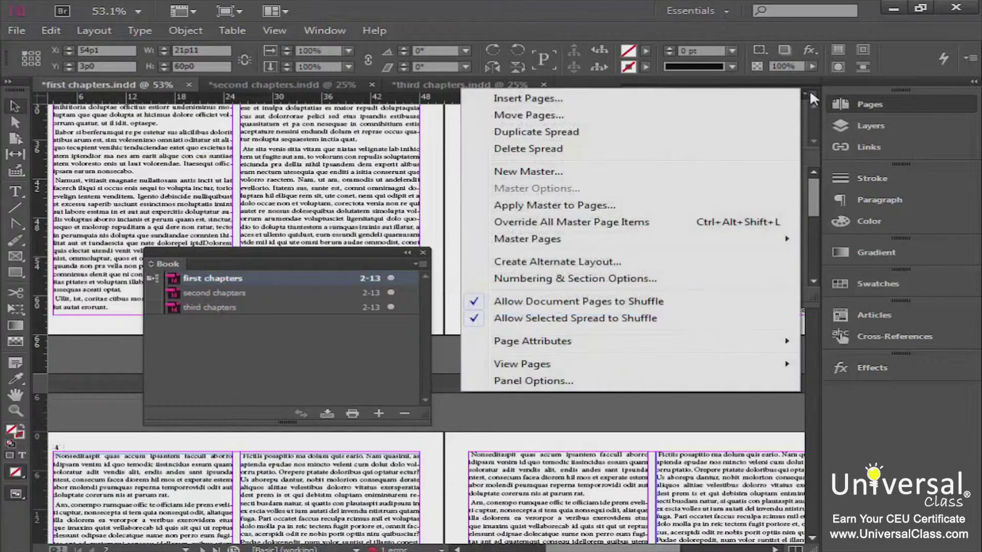
left_click(605, 107)
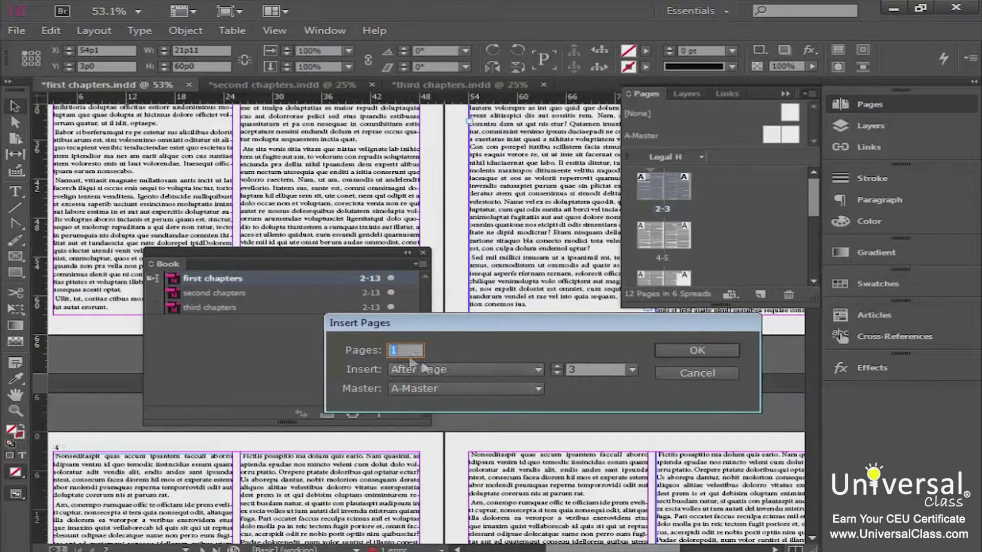
left_click(405, 369)
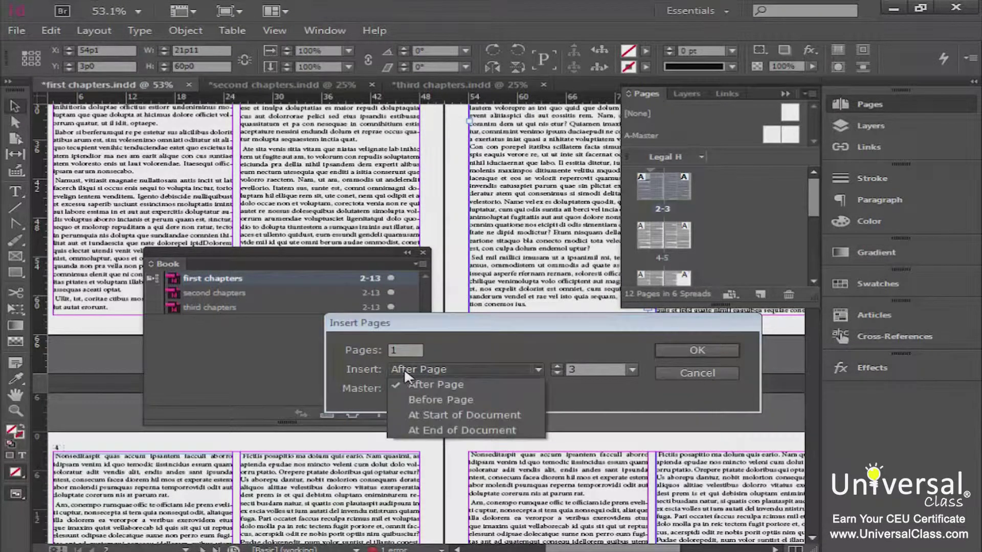
left_click(417, 412)
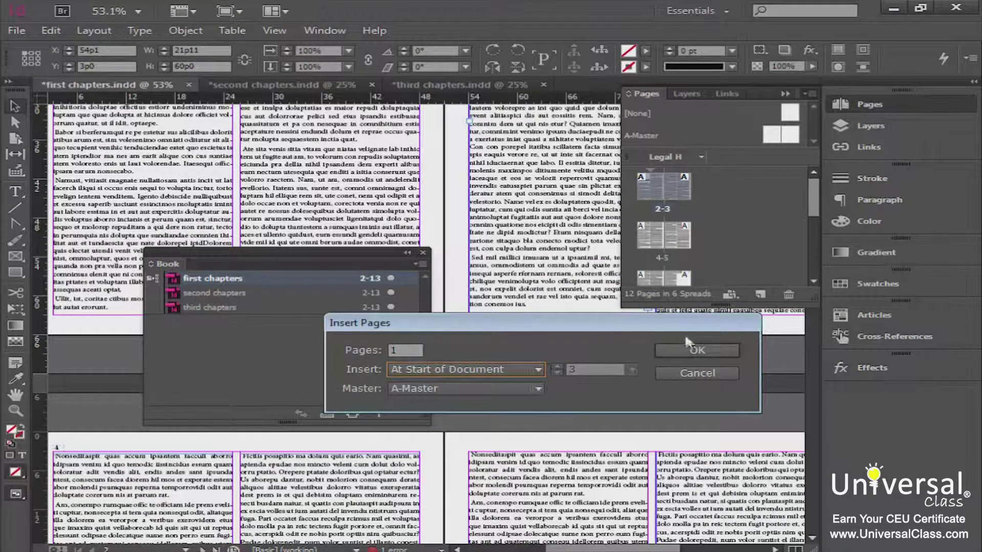
left_click(686, 350)
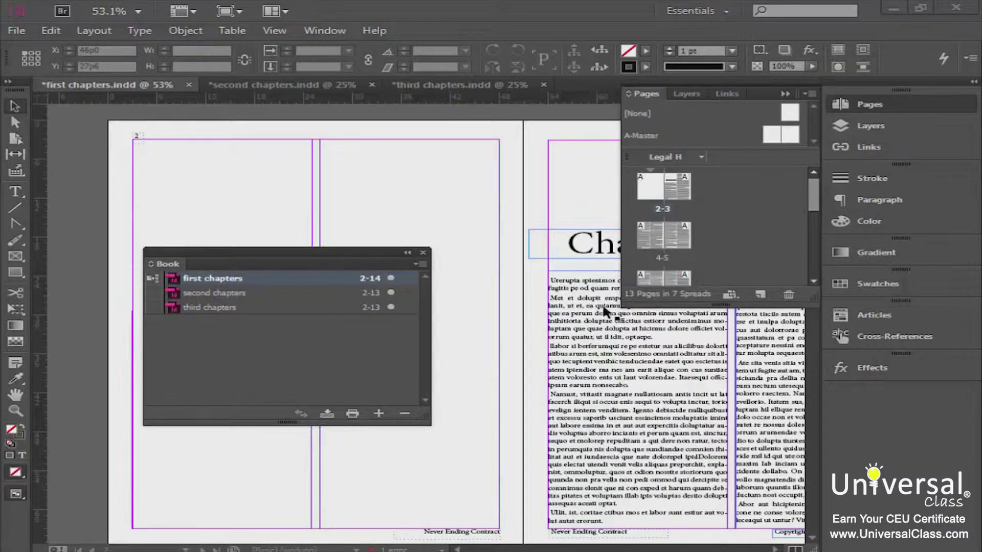
Examine which paragraph style the Chapter 1 heading uses, and compare it with the Chapter 2 heading in the first chapters document
left_click(15, 191)
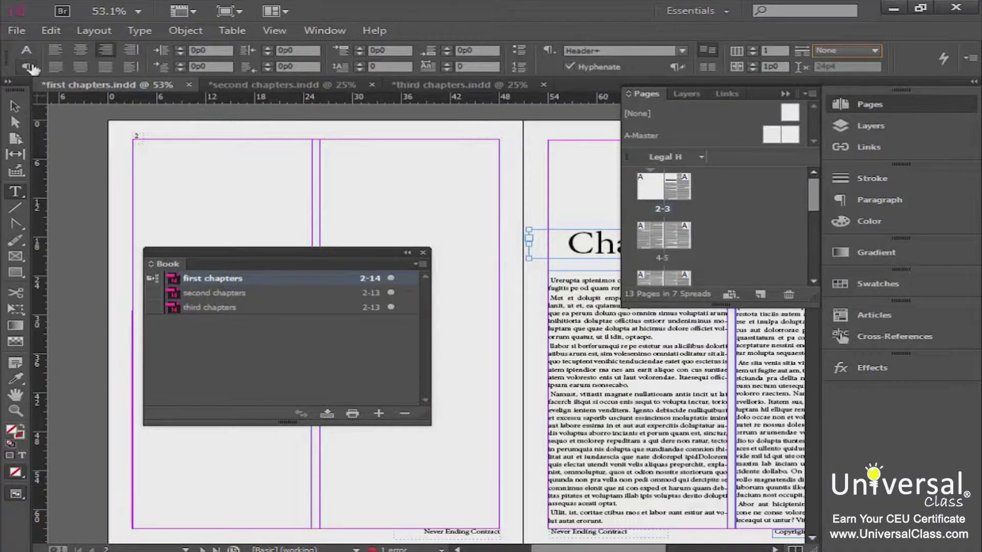
left_click(595, 253)
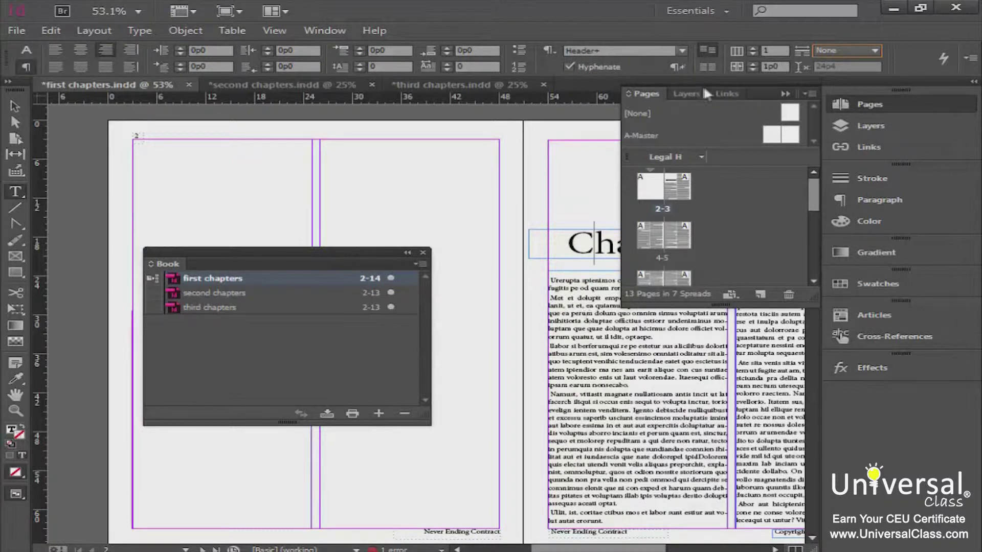
left_click(785, 94)
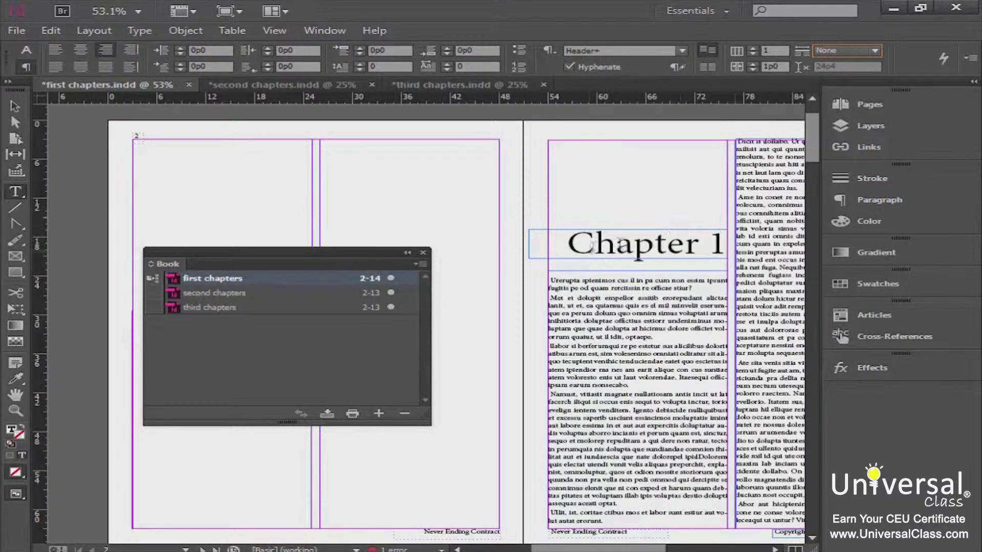
left_click_drag(813, 164, 813, 330)
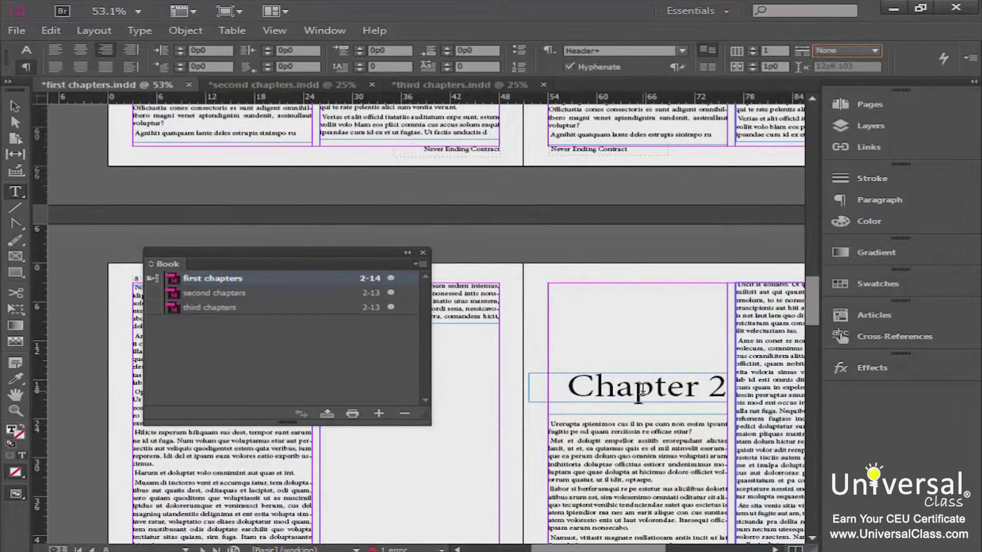
left_click_drag(813, 287, 808, 163)
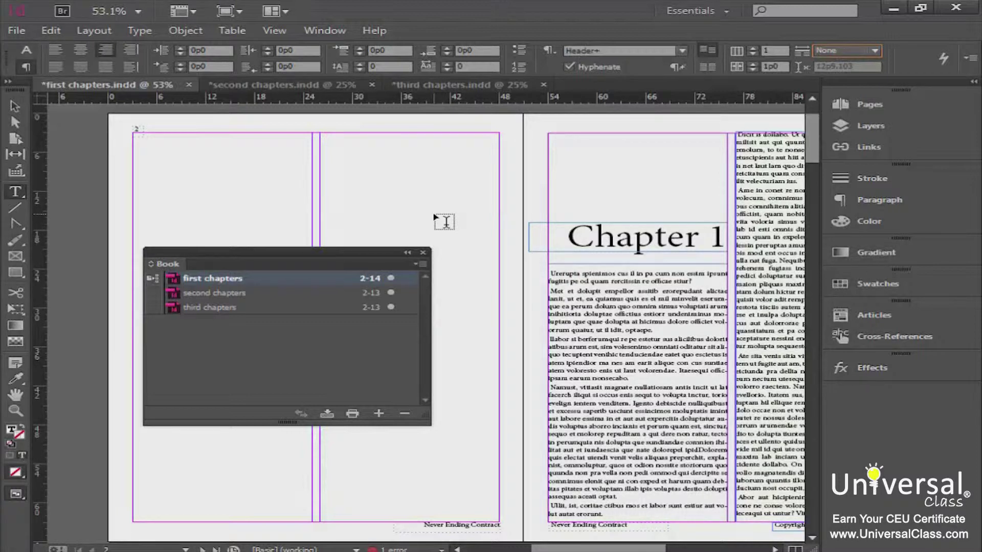
Set up a table of contents titled Table of Contents, with the Default TOC style and the Contents paragraph style for its title
left_click(14, 106)
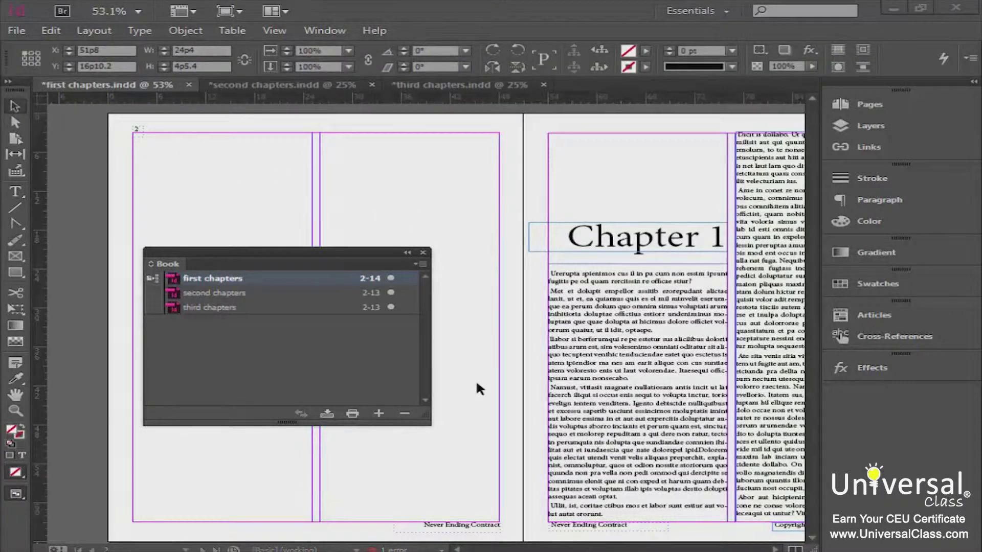
left_click(102, 30)
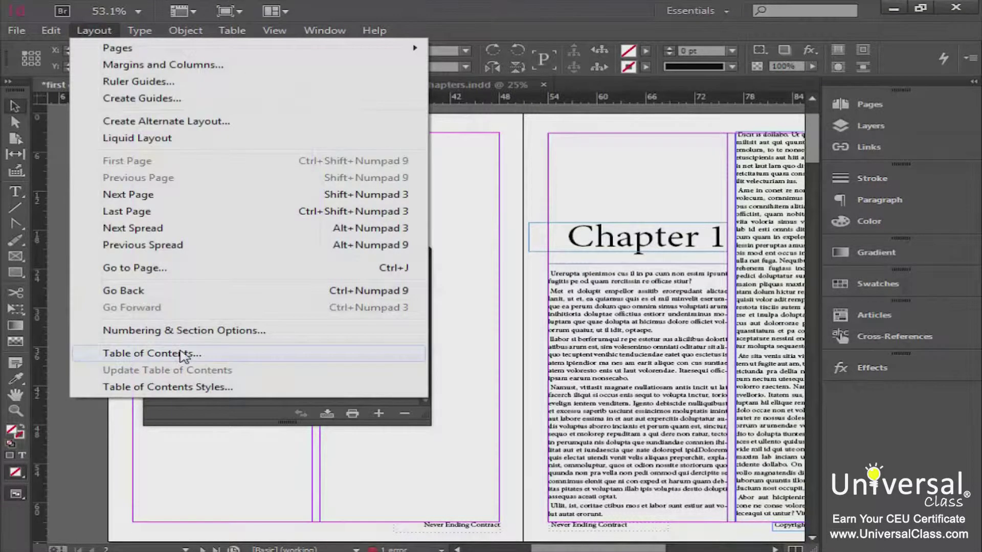
left_click(183, 354)
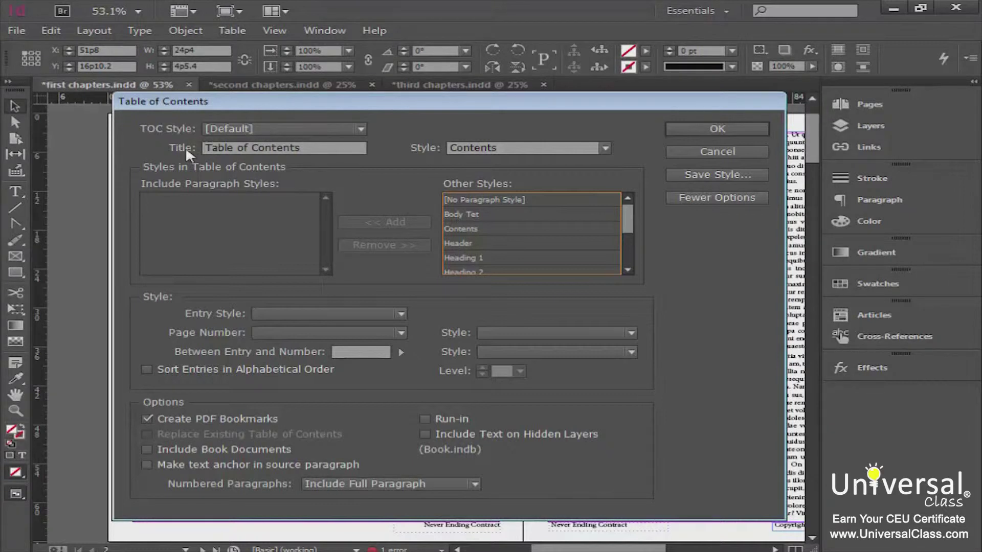
left_click(349, 127)
left_click(349, 128)
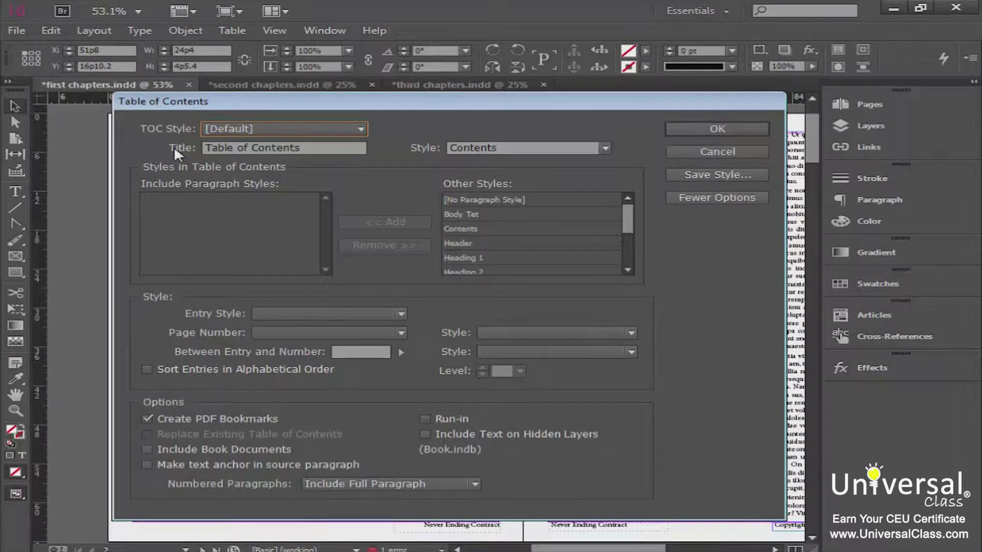
left_click(321, 148)
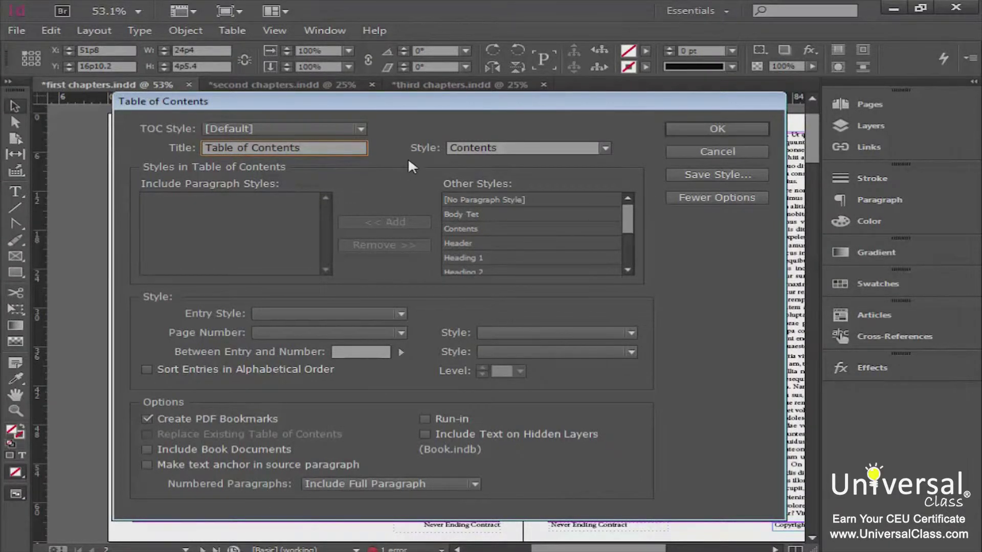
left_click(485, 149)
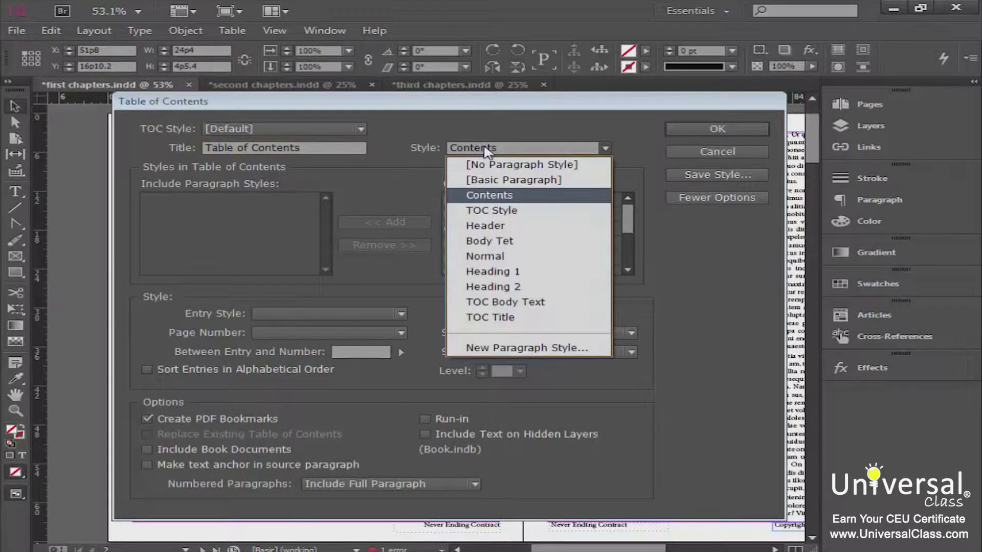
left_click(488, 195)
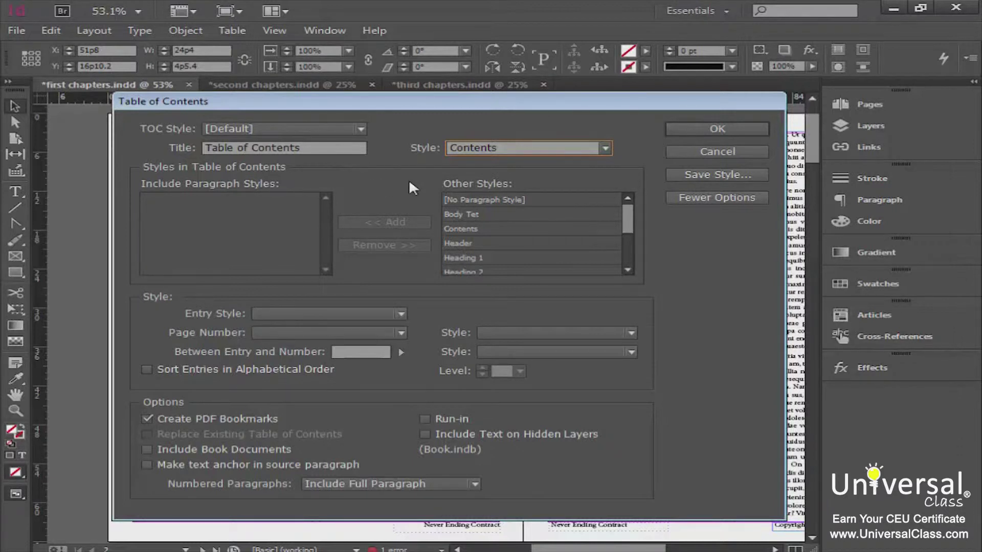
left_click(605, 149)
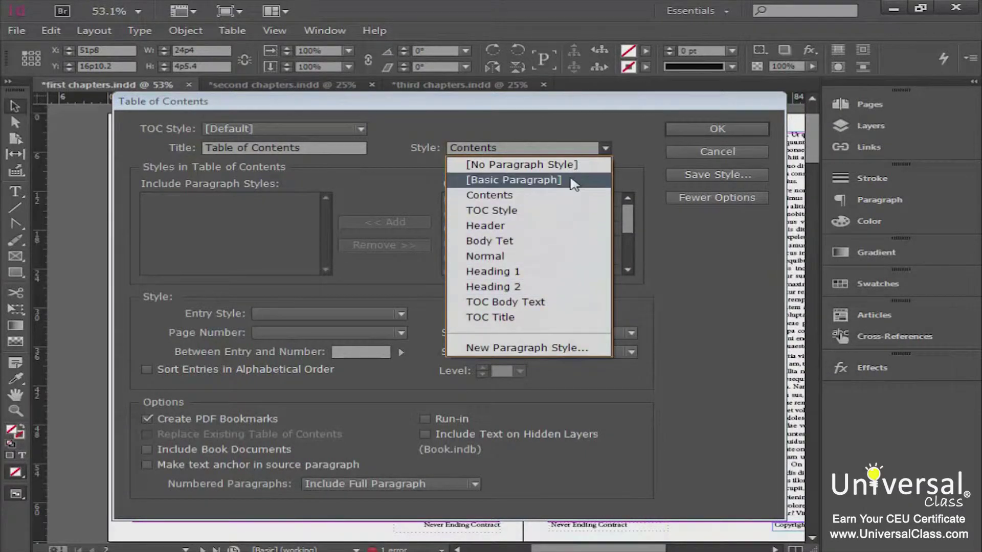
left_click(394, 193)
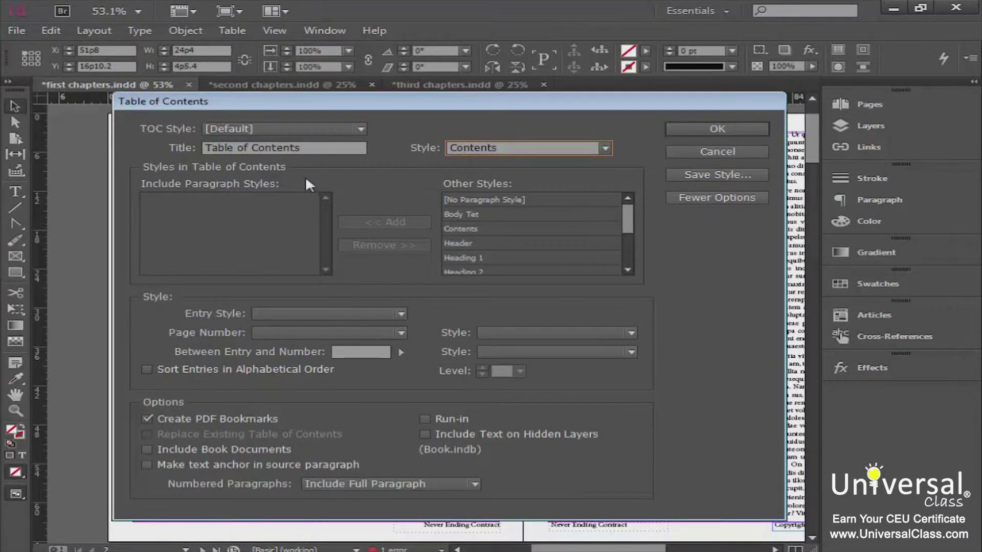
Include the Header paragraph style in the table of contents and set its entry style to Normal
left_click(470, 243)
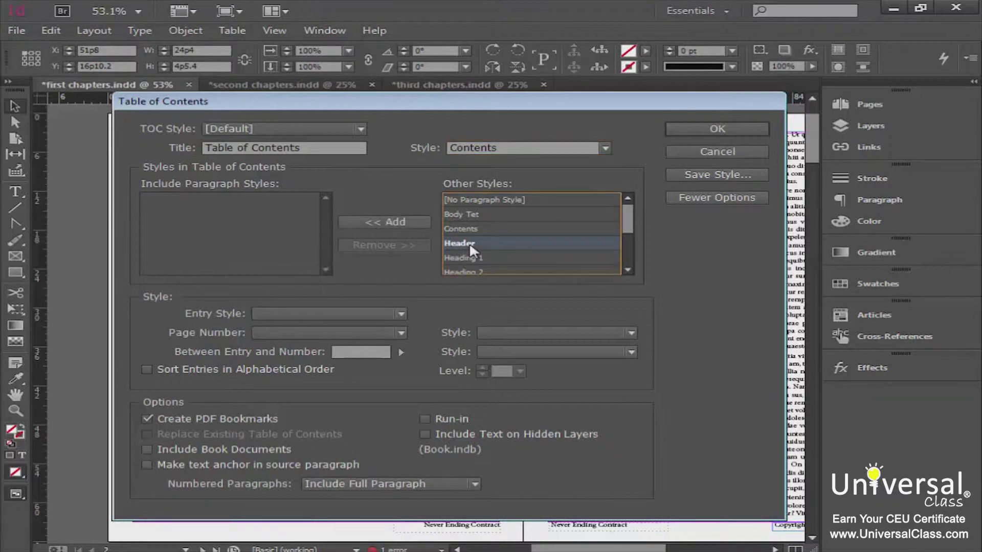
left_click(394, 223)
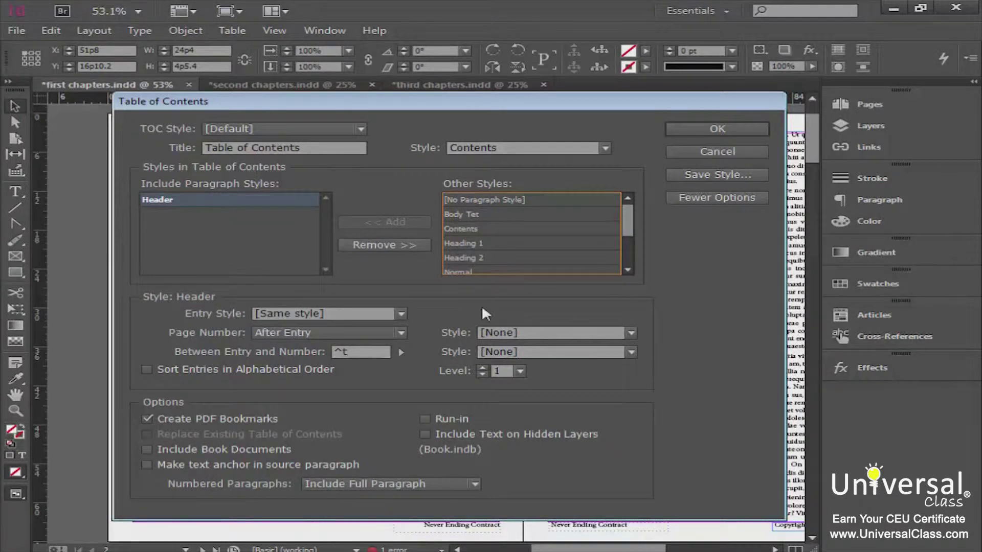
left_click(398, 313)
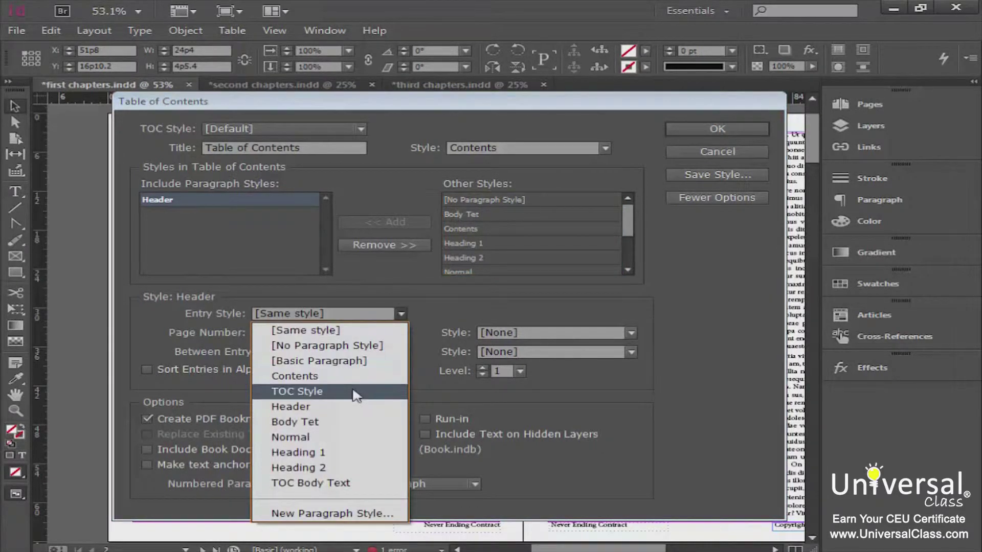
left_click(345, 438)
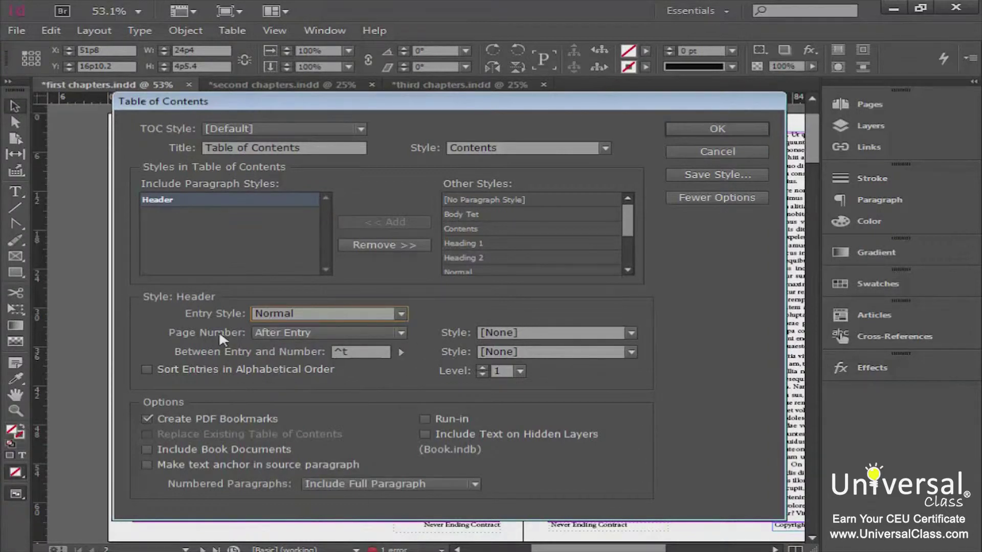
key("Tab")
key("Tab")
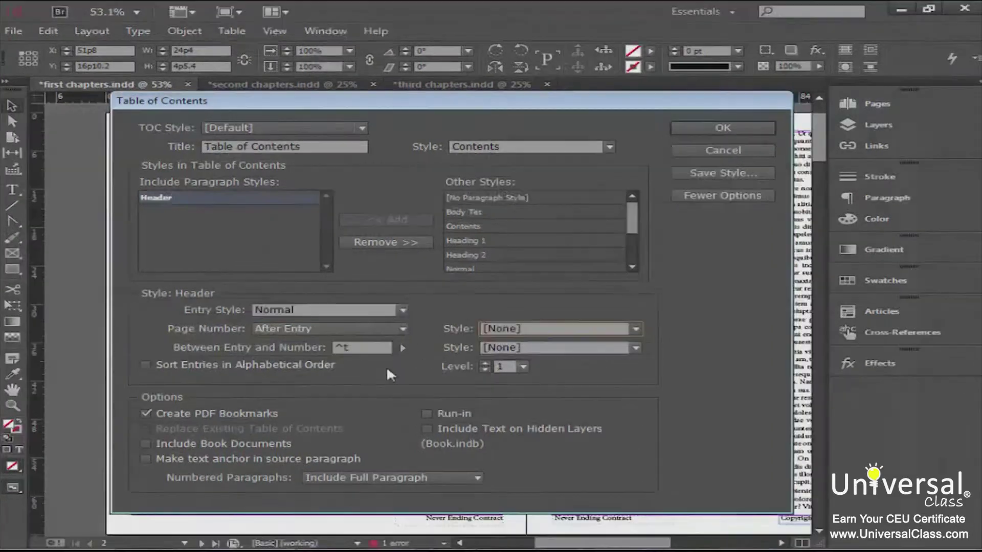
Generate the table of contents without overset text items, and place it in a frame filling the blank first page within its margins
left_click(693, 128)
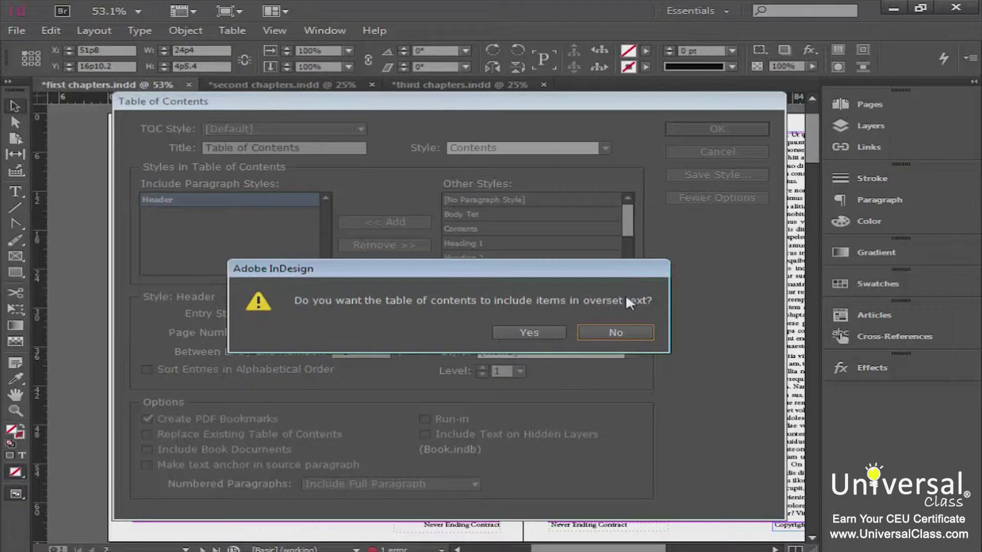
left_click(628, 330)
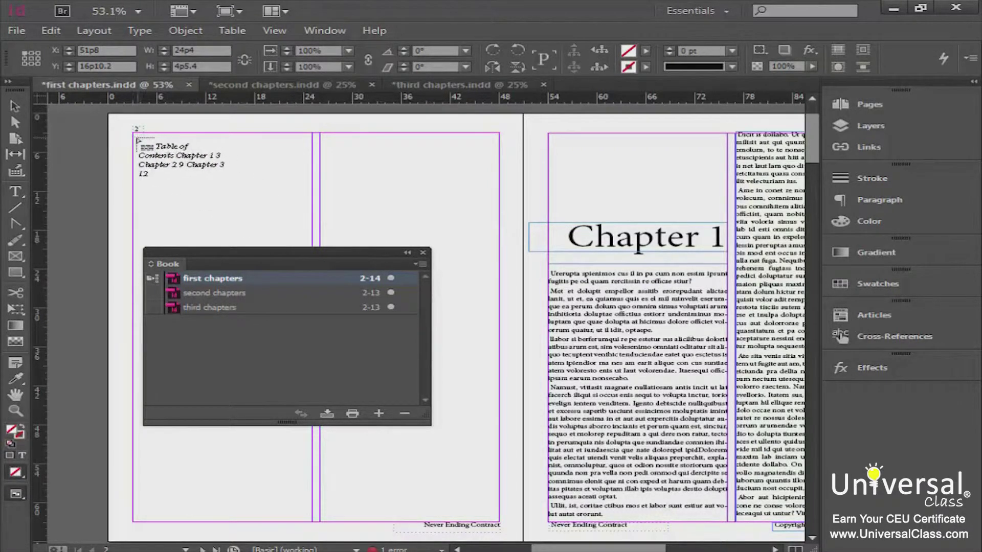
left_click_drag(137, 135, 500, 518)
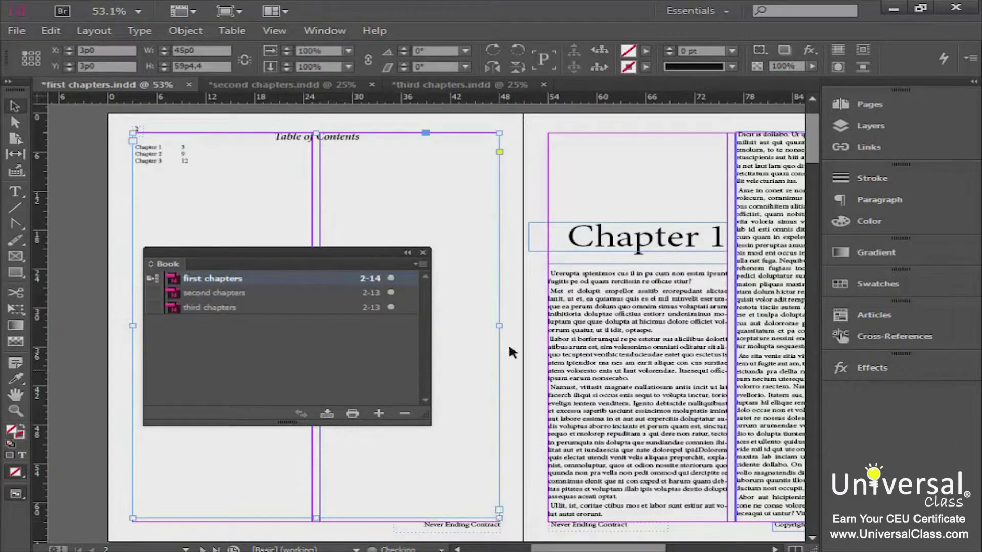
key("ctrl+shift+a")
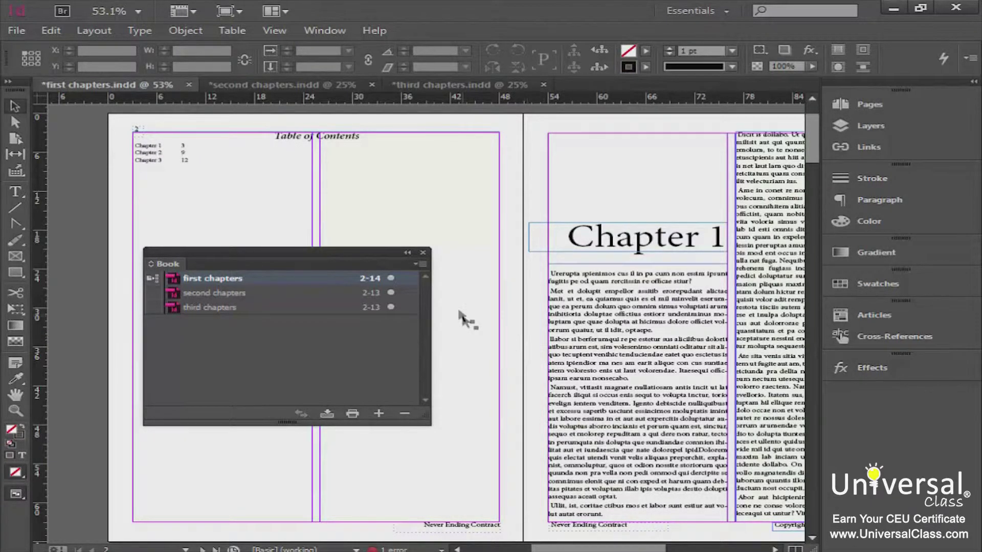
Save the book, and start exporting it to EPUB under the file name Book in the Book folder
left_click(424, 266)
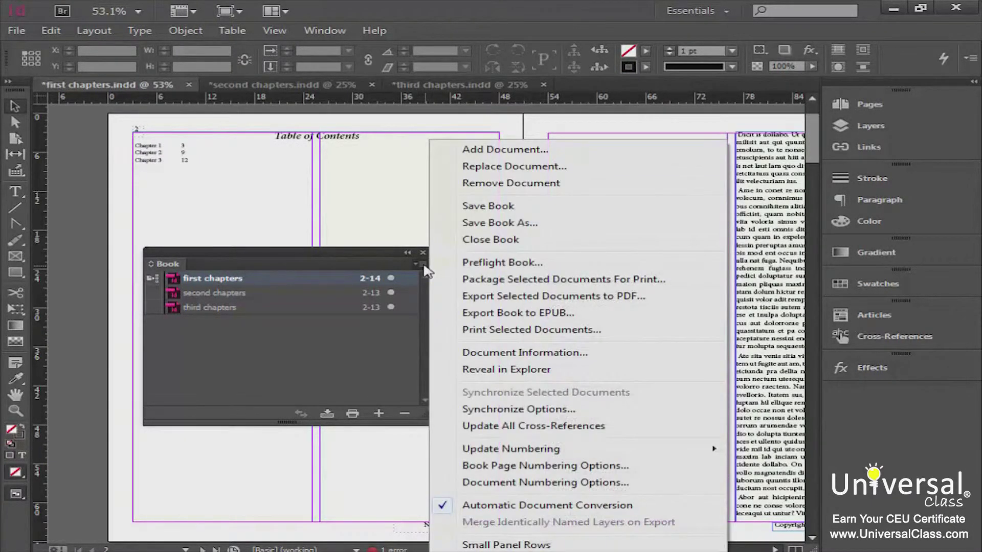
left_click(496, 205)
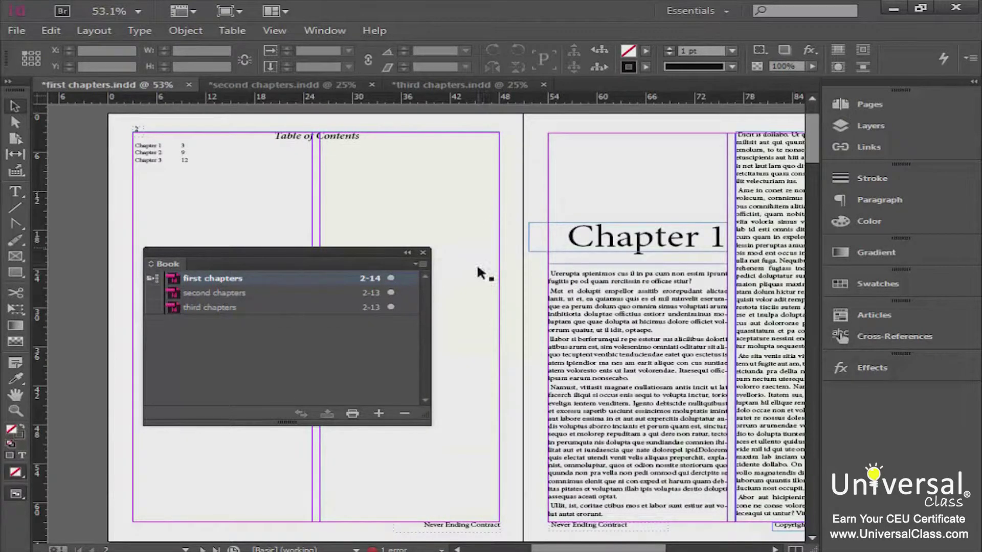
left_click(420, 264)
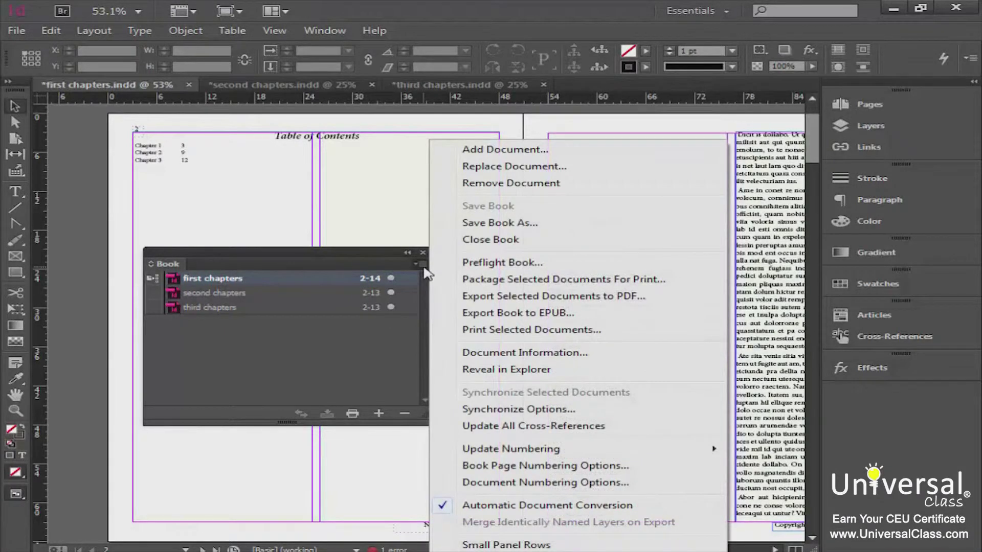
left_click(509, 313)
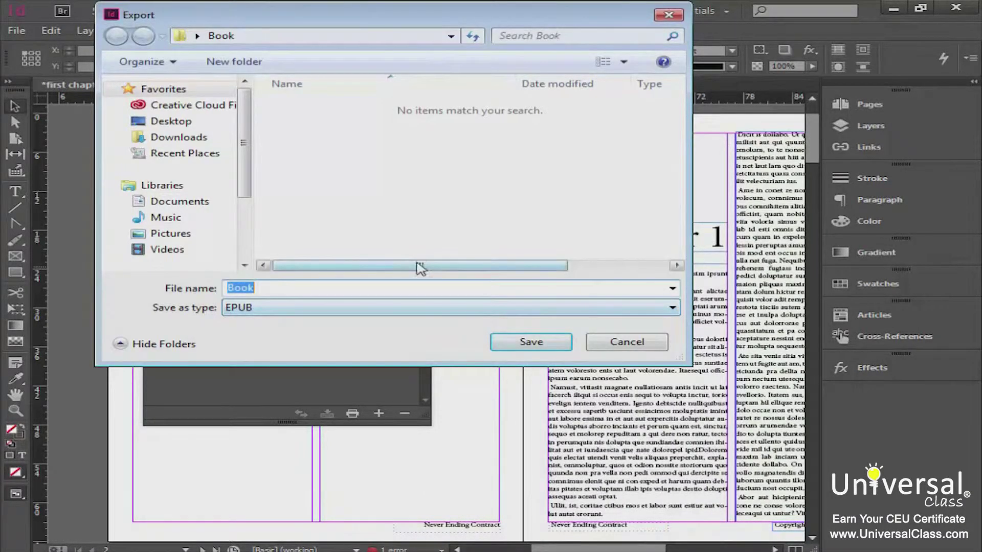
left_click_drag(455, 15, 457, 45)
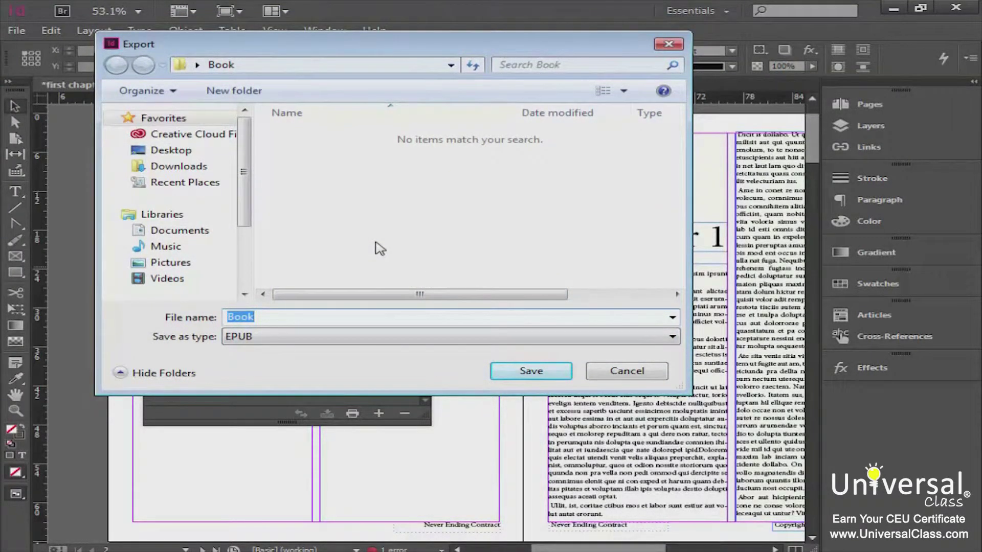
left_click(271, 319)
left_click(524, 376)
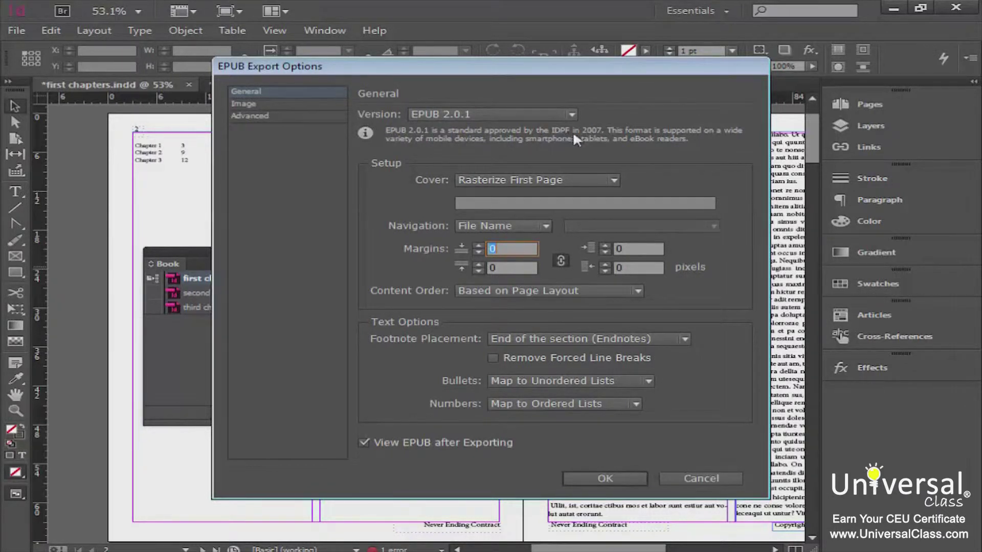
Keep EPUB 2.0.1 as the export version and browse to the Sample Pictures folder for a cover image
left_click(557, 113)
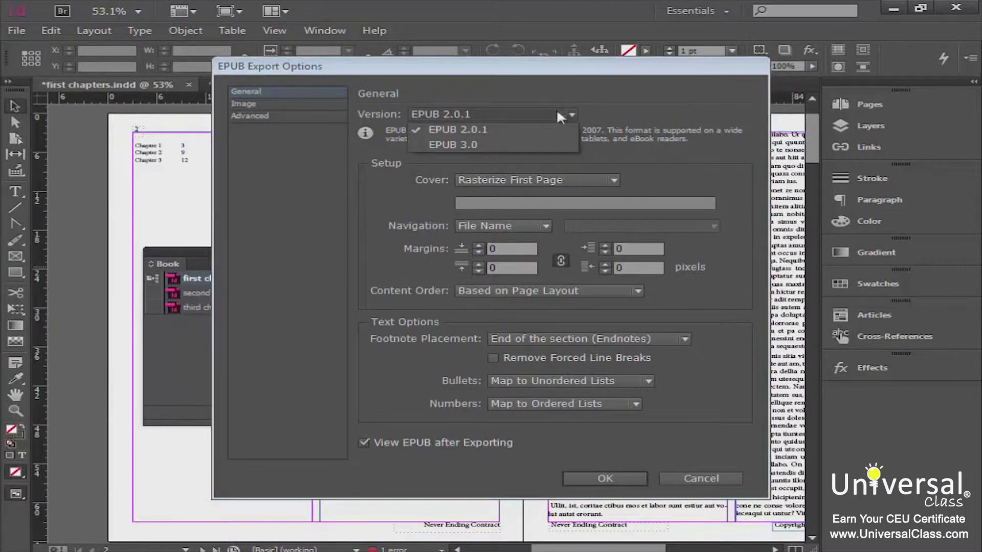
left_click(639, 109)
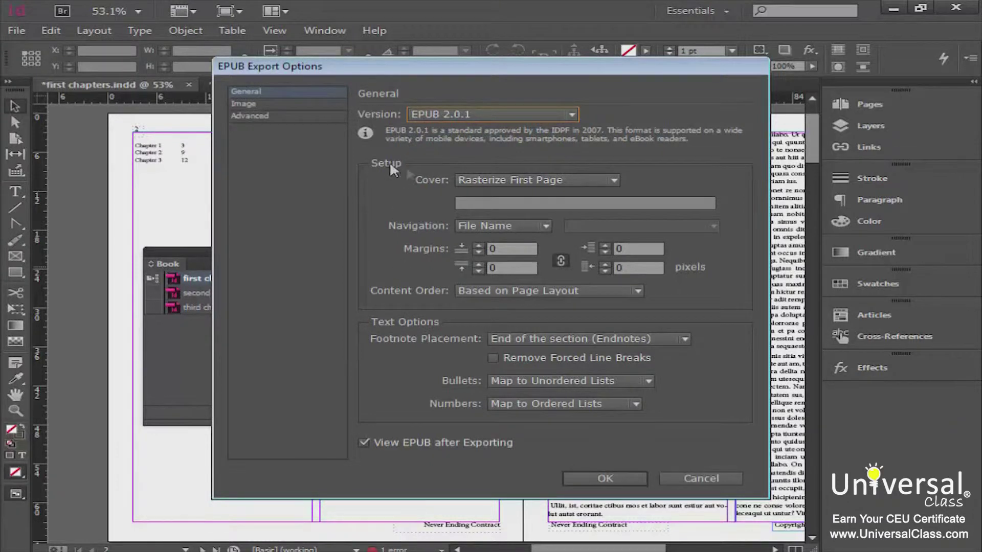
left_click(511, 179)
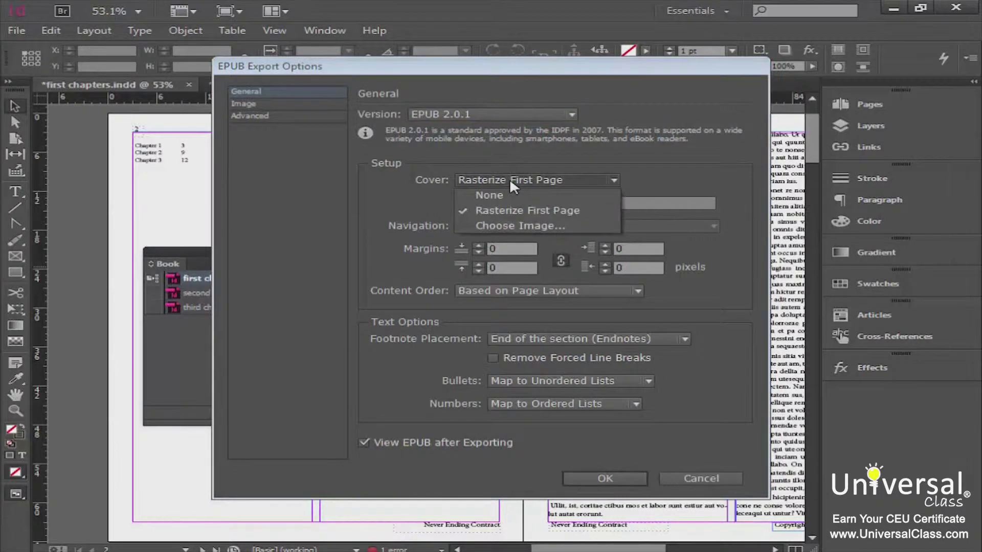
left_click(513, 226)
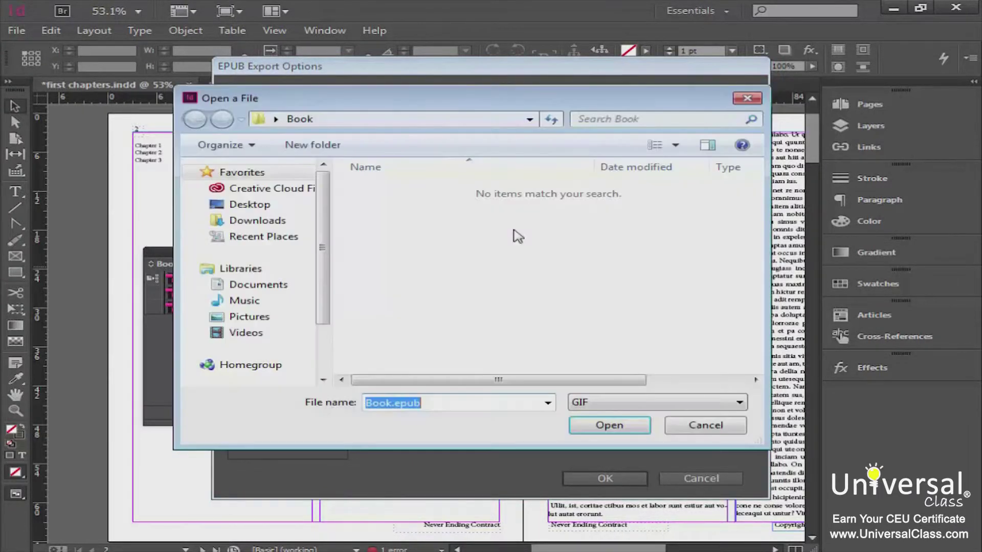
left_click_drag(322, 248, 317, 268)
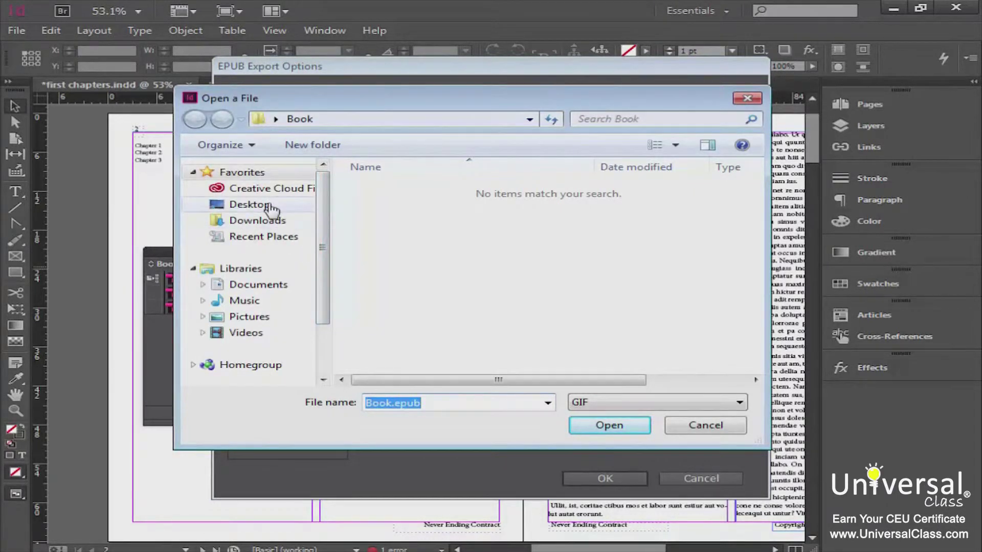
left_click(249, 319)
double_click(410, 237)
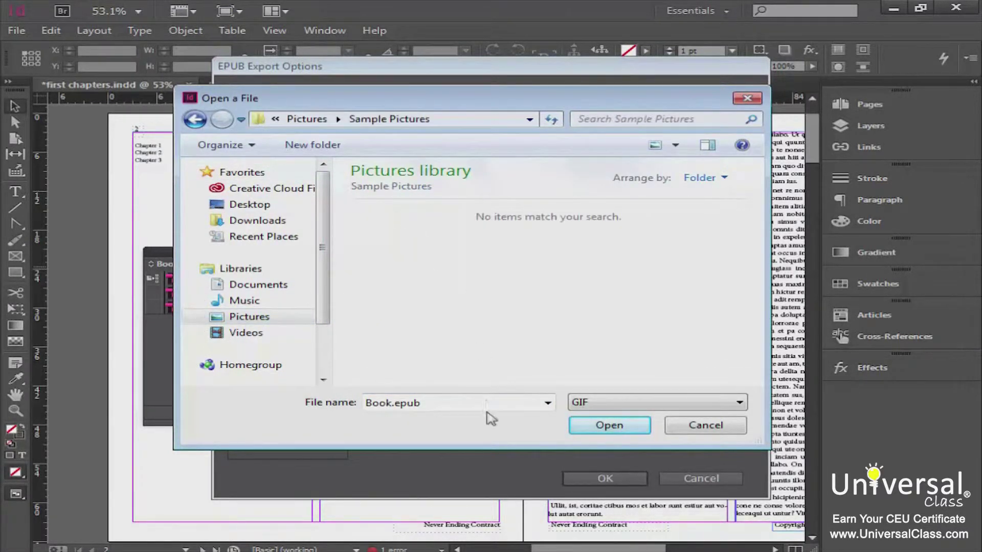
Use the Chrysanthemum JPEG as the cover image and run the EPUB export
left_click(586, 404)
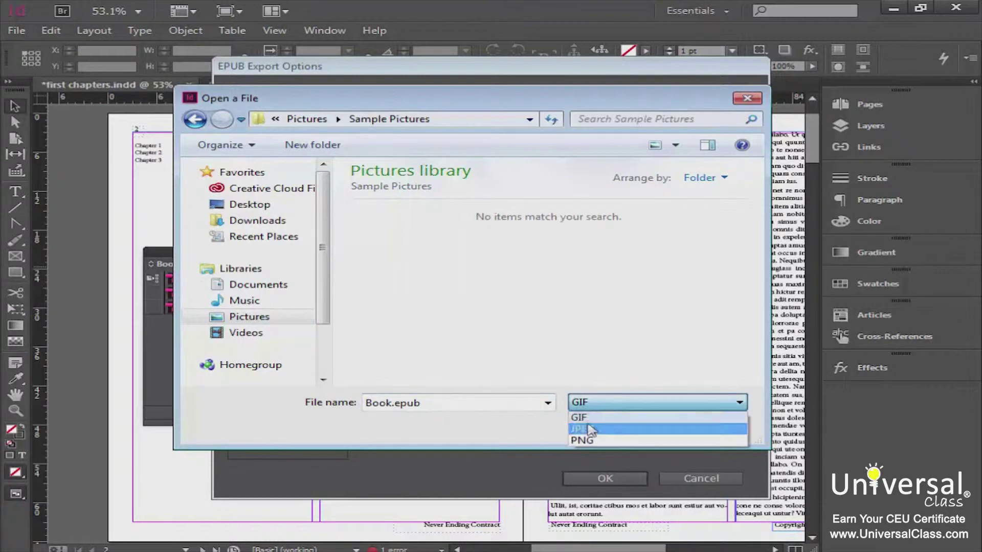
left_click(594, 428)
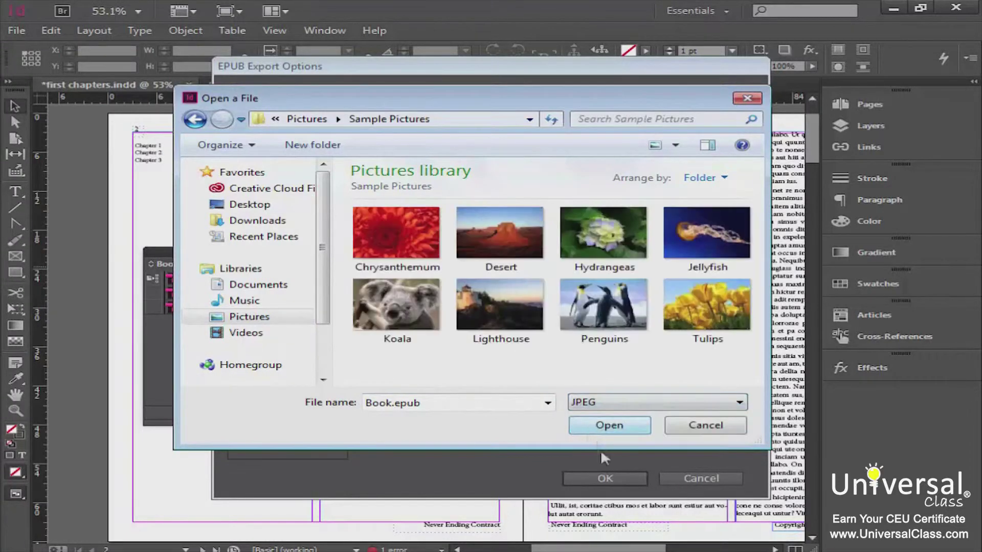
left_click(402, 245)
left_click(583, 424)
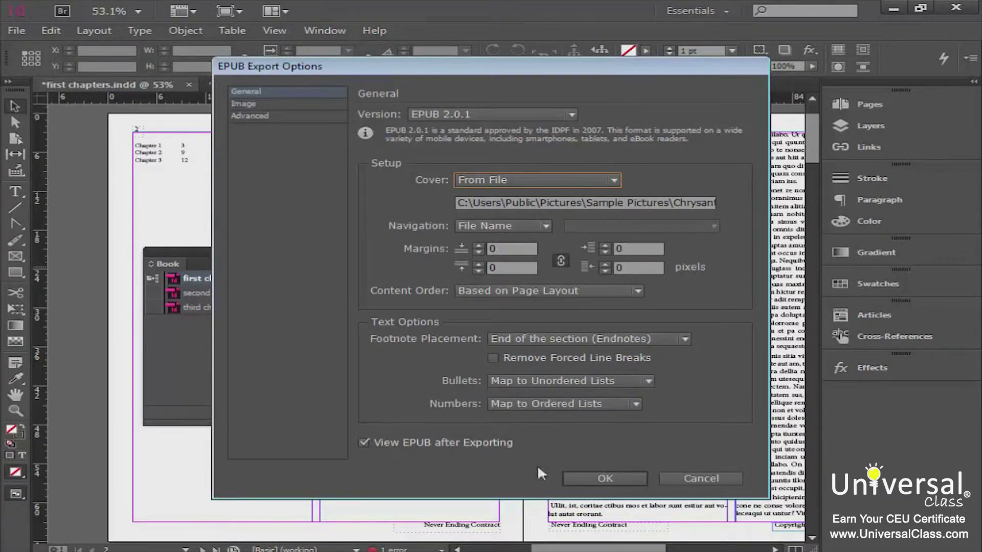
left_click(595, 480)
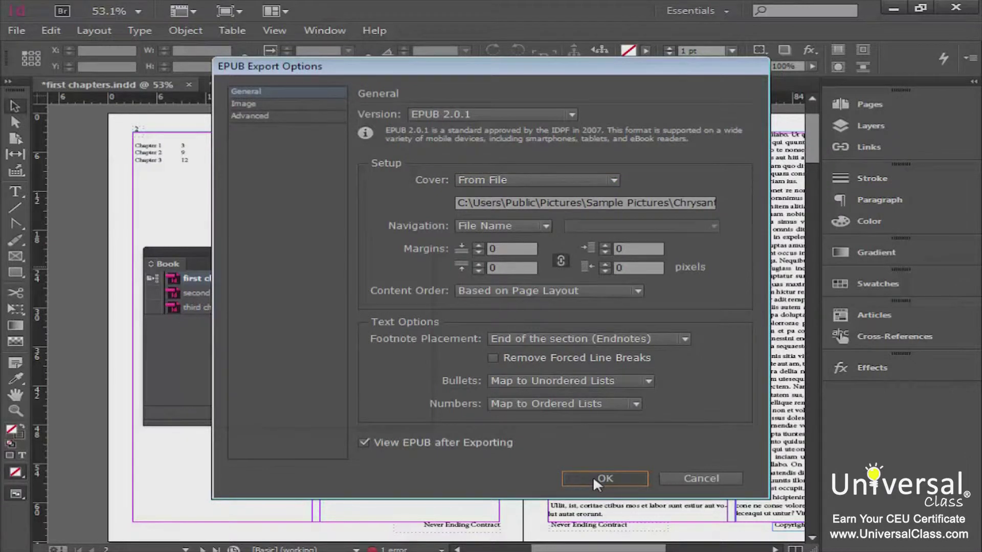
left_click(594, 478)
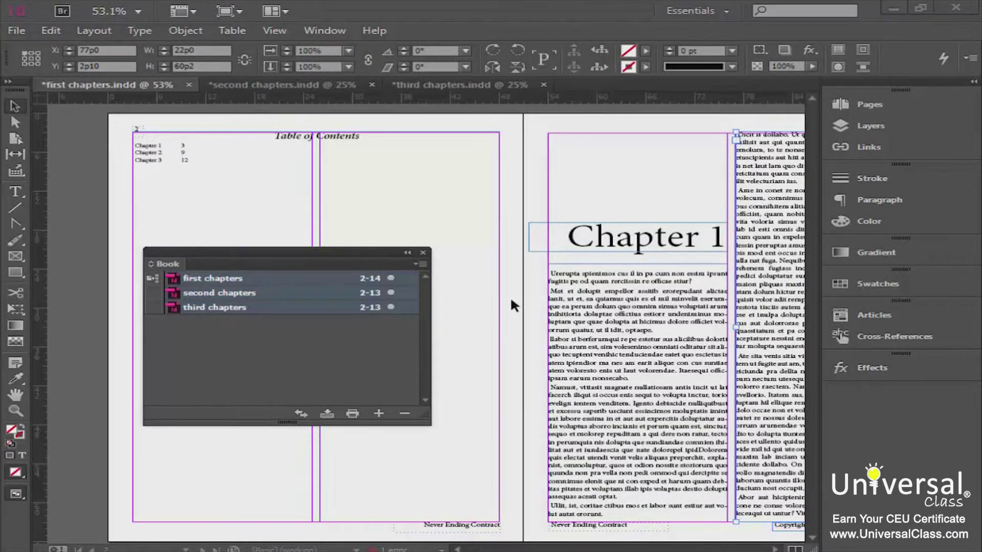
Start exporting the first chapters document as an Adobe PDF (Interactive) file named book
left_click(17, 30)
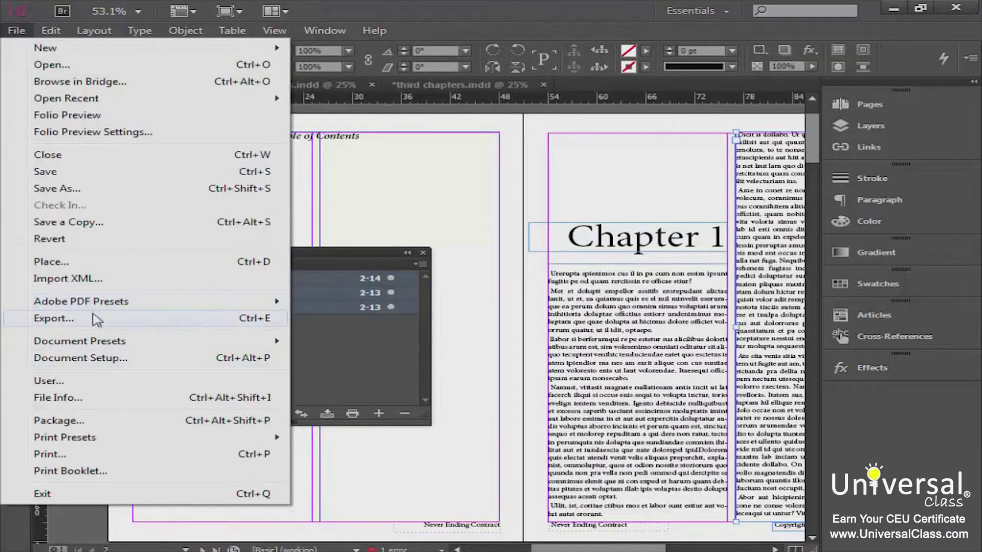
left_click(59, 321)
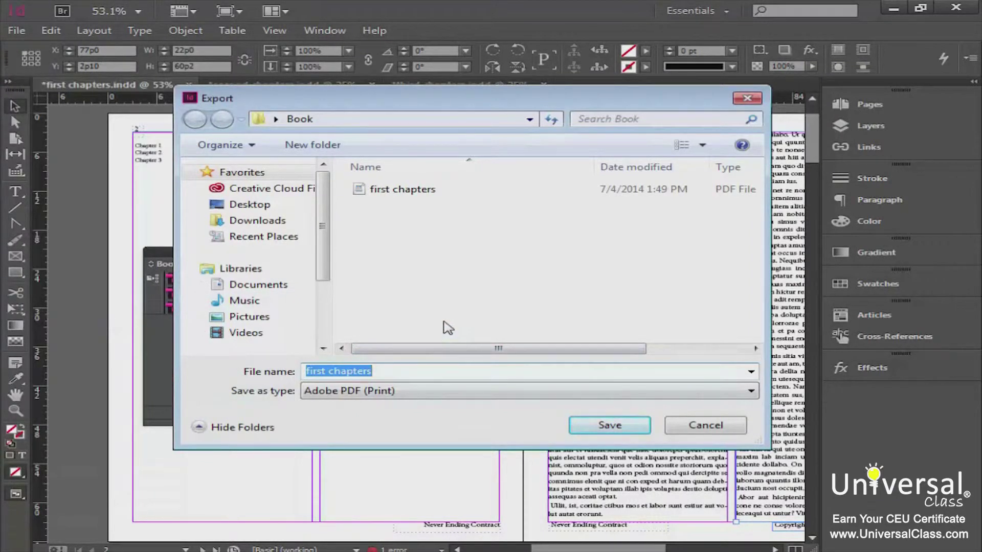
key("BackSpace")
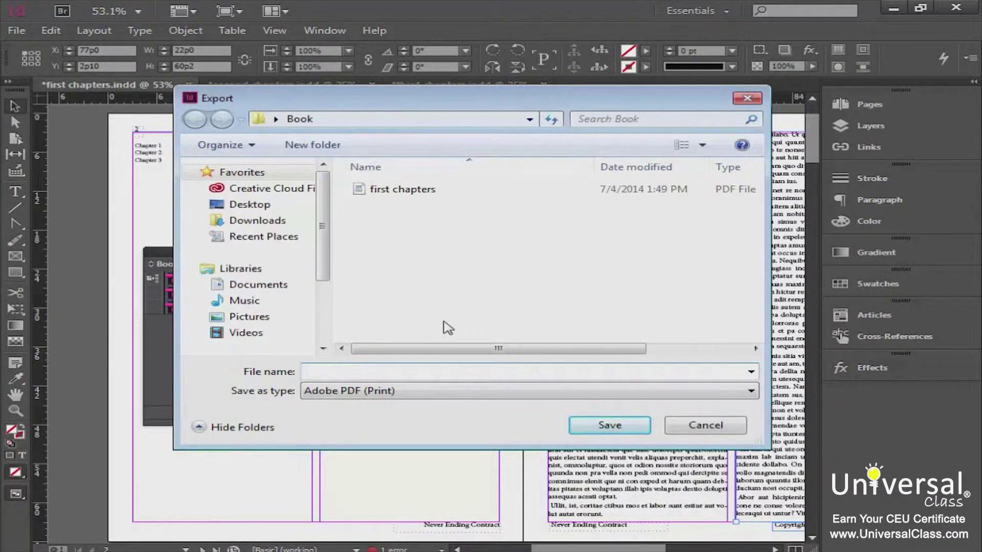
type("book")
left_click(336, 395)
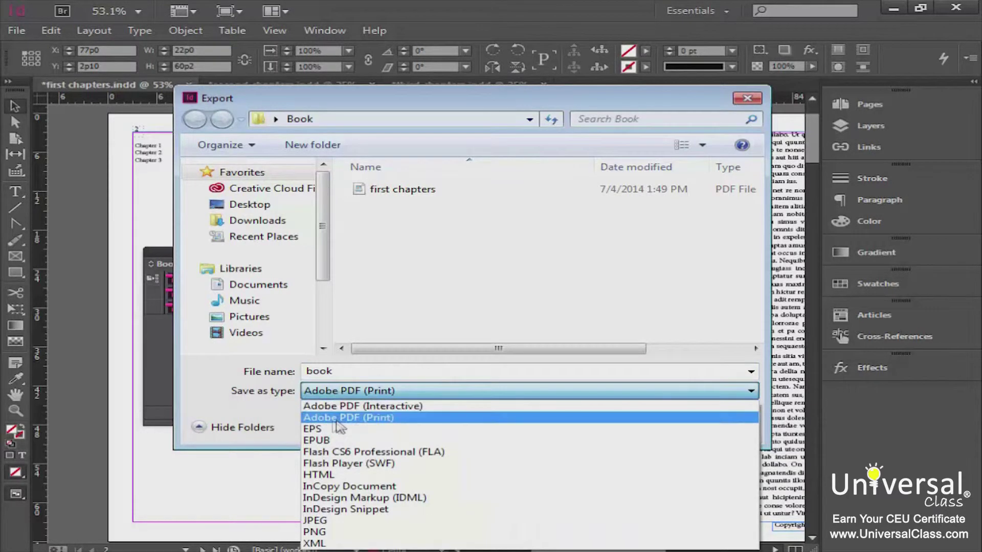
left_click(401, 408)
left_click(602, 428)
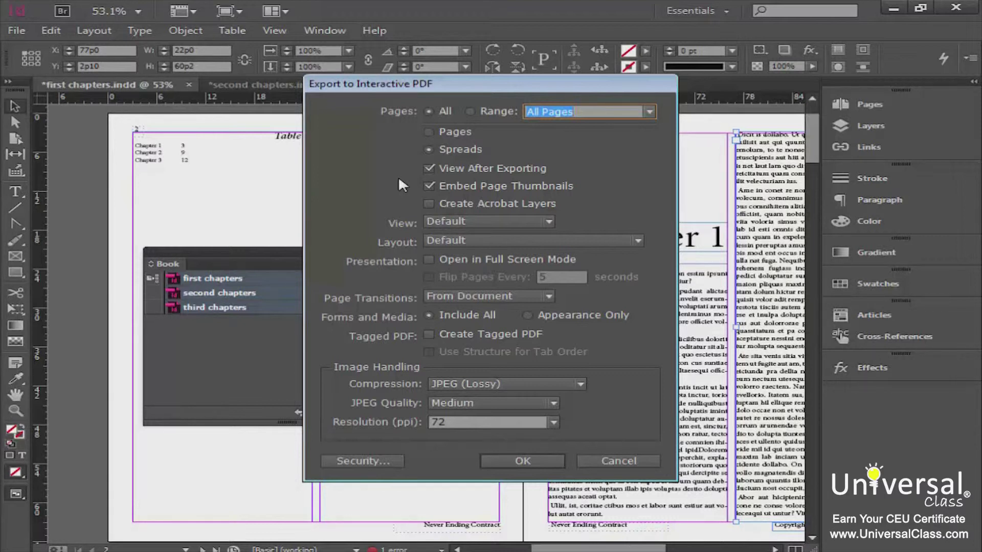
Turn off viewing after export and embedded page thumbnails, and set the PDF's view to Actual Size and layout to Single Page
left_click(430, 169)
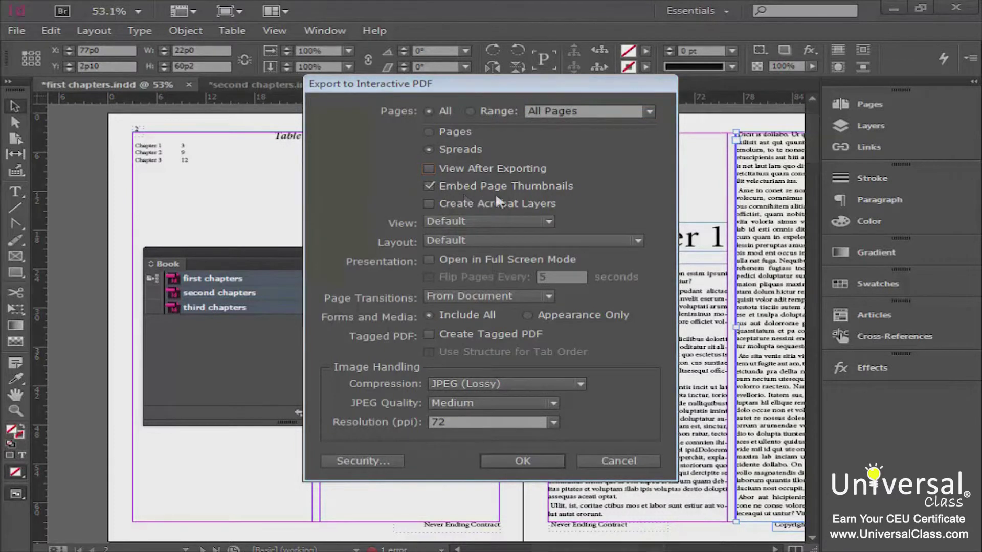
left_click(428, 185)
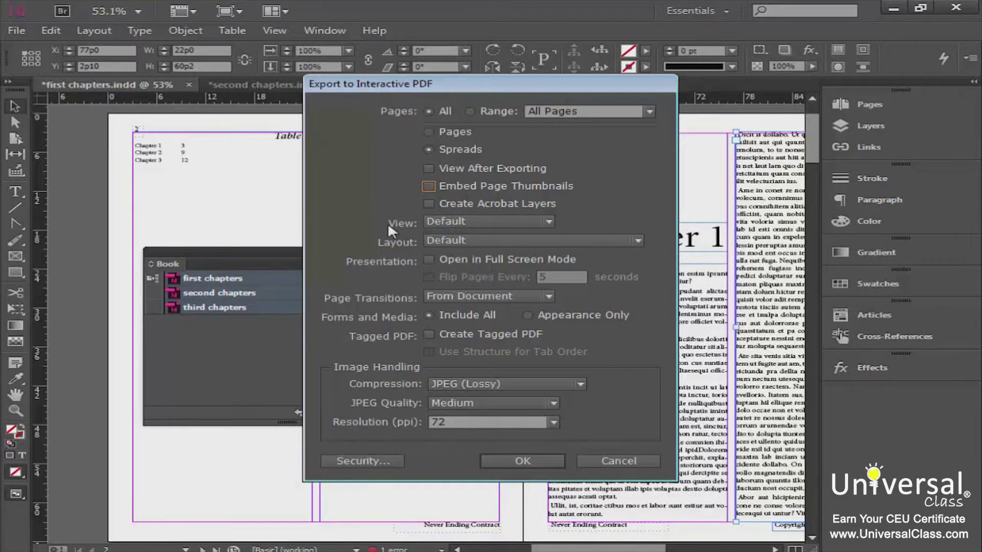
left_click(456, 220)
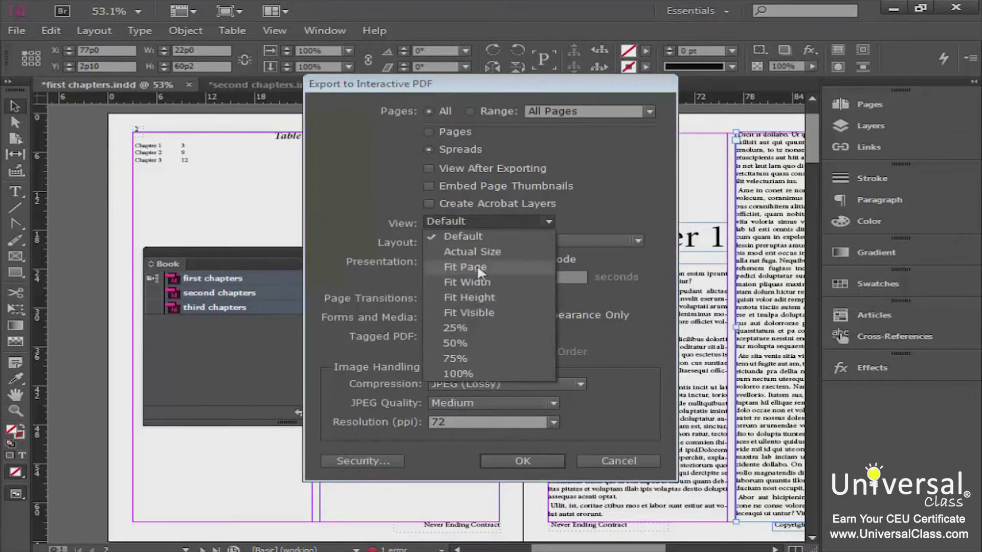
left_click(478, 251)
left_click(477, 240)
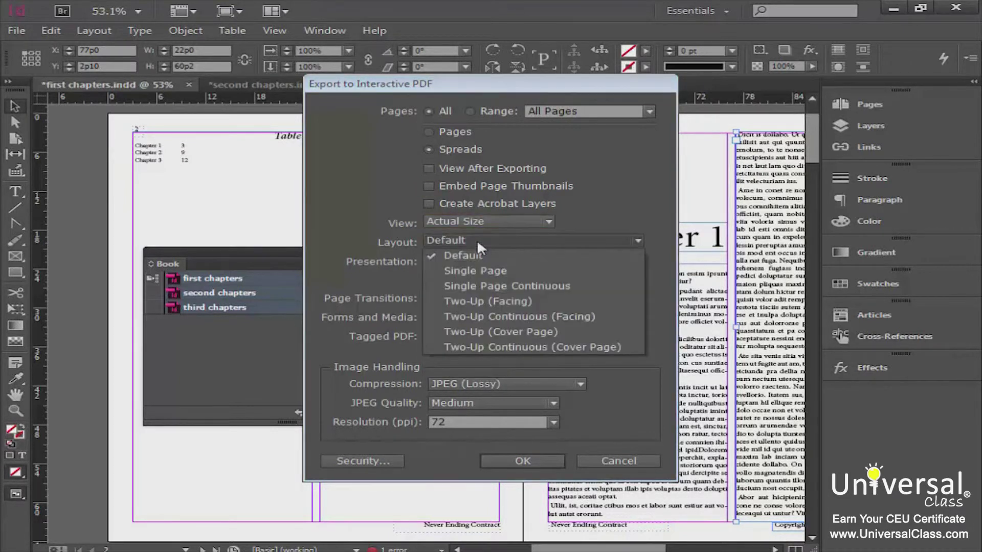
left_click(474, 272)
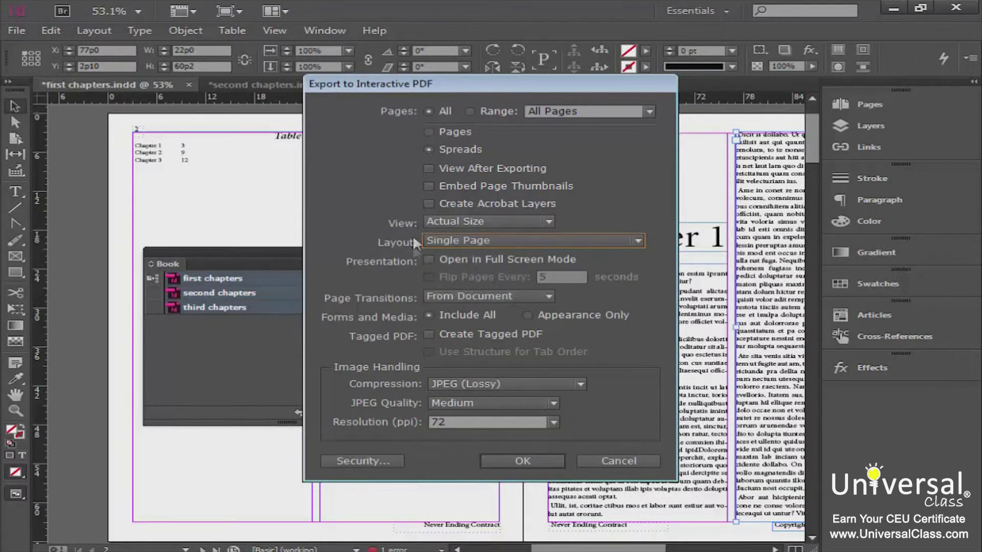
Set the PDF to open in full screen mode, flipping pages every 5 seconds with Blinds page transitions
left_click(432, 259)
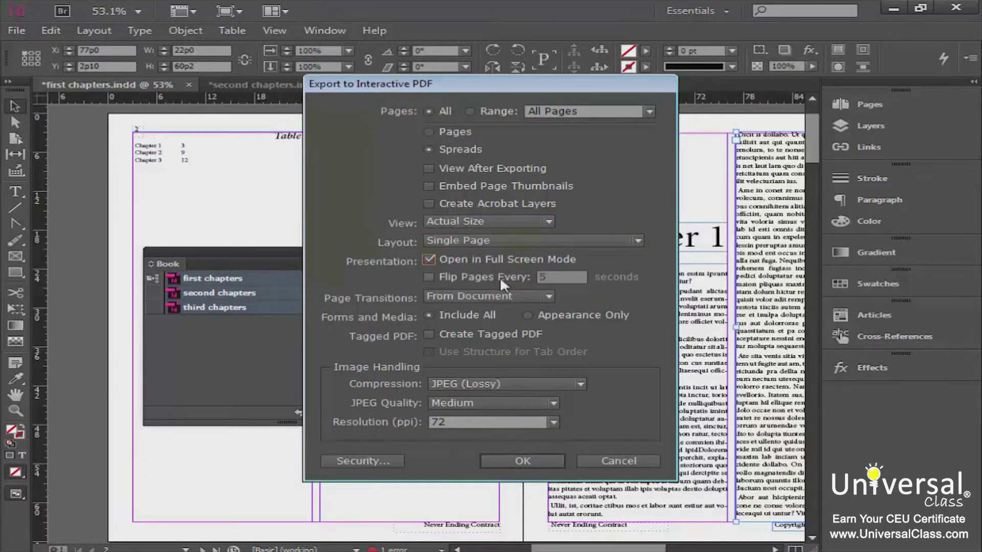
left_click(428, 275)
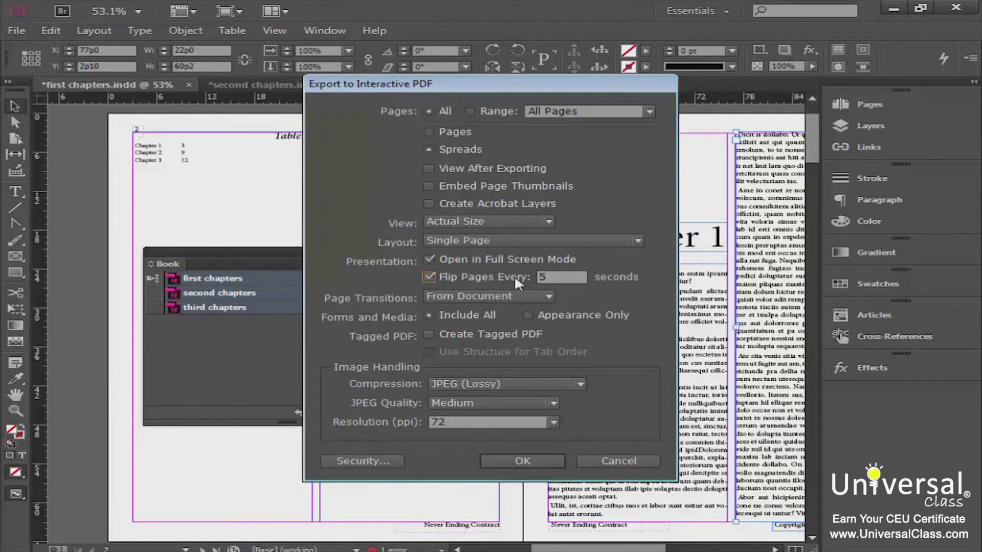
left_click(484, 293)
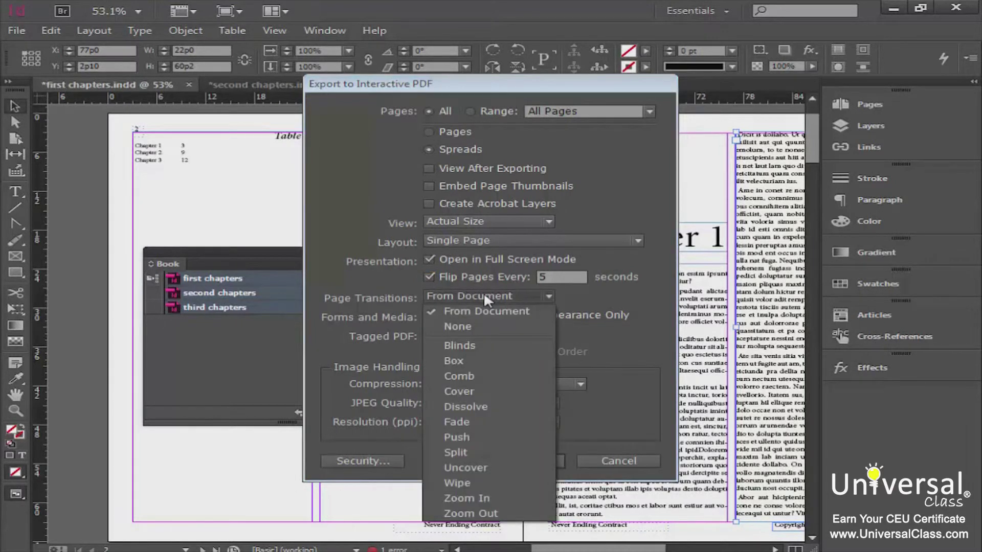
left_click(474, 347)
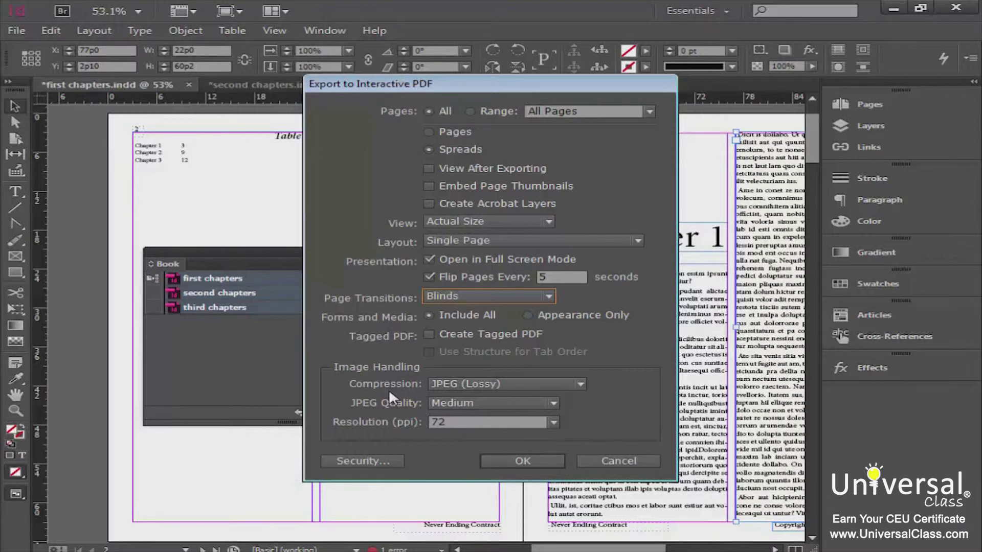
Set the image compression to JPEG 2000 (Lossless) and export the interactive PDF despite overset text
left_click(466, 382)
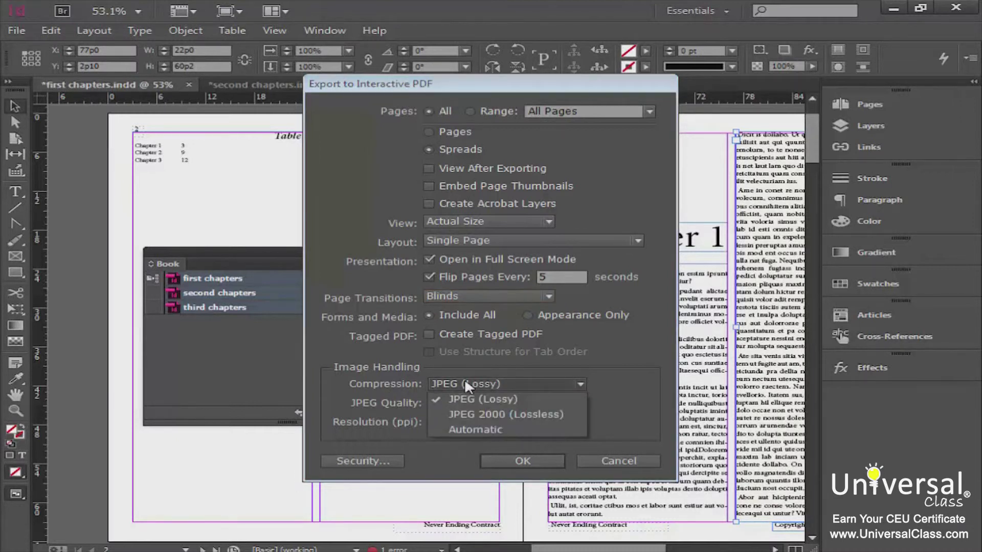
left_click(492, 399)
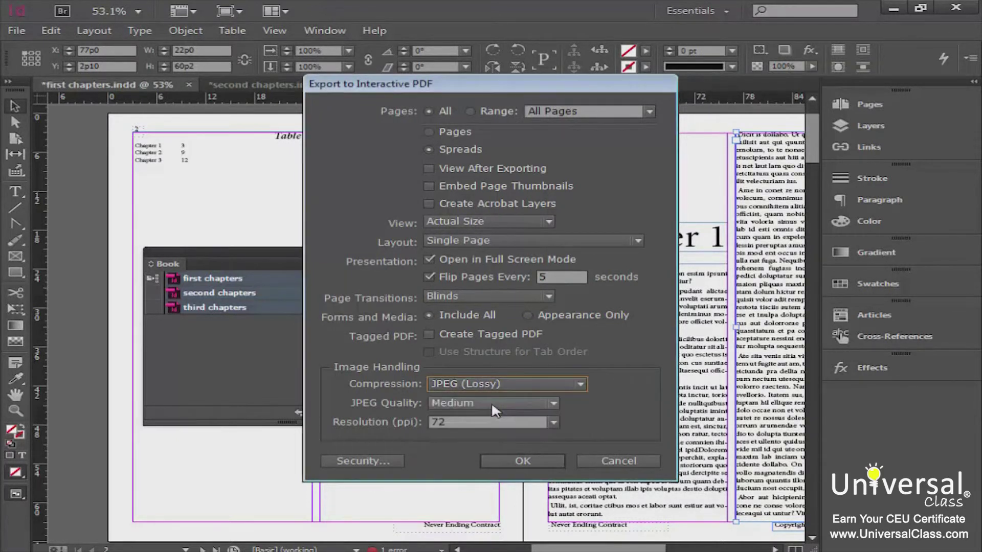
left_click(513, 382)
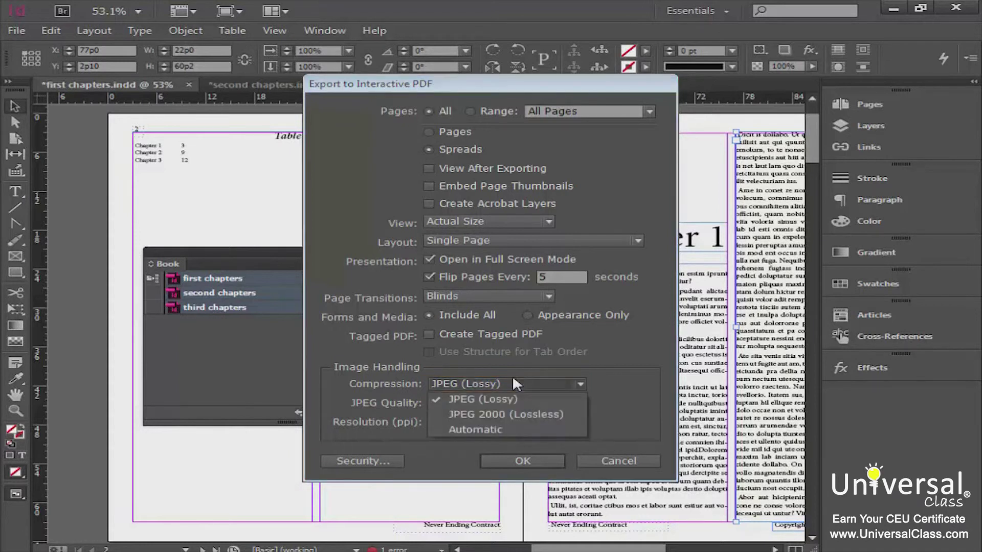
left_click(513, 410)
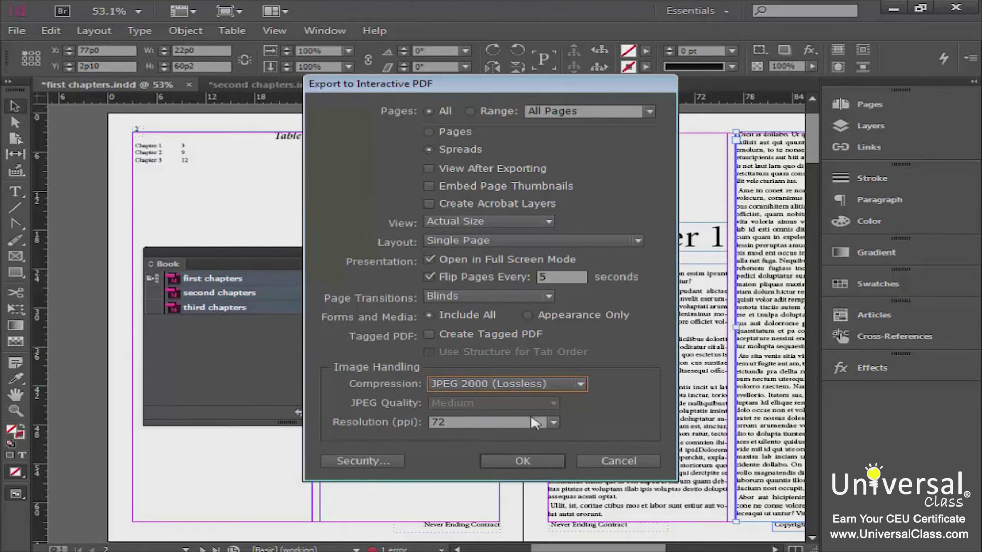
left_click(522, 461)
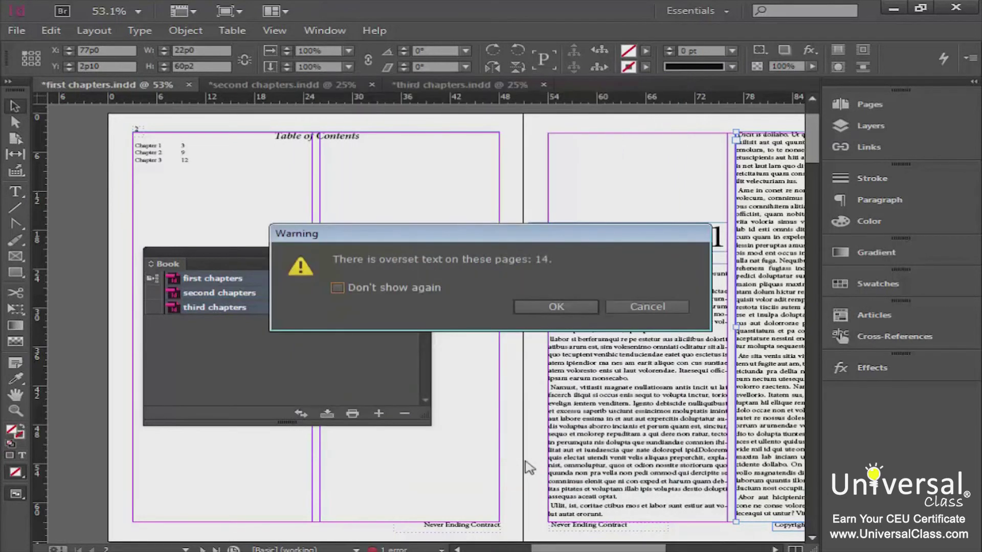
left_click(566, 305)
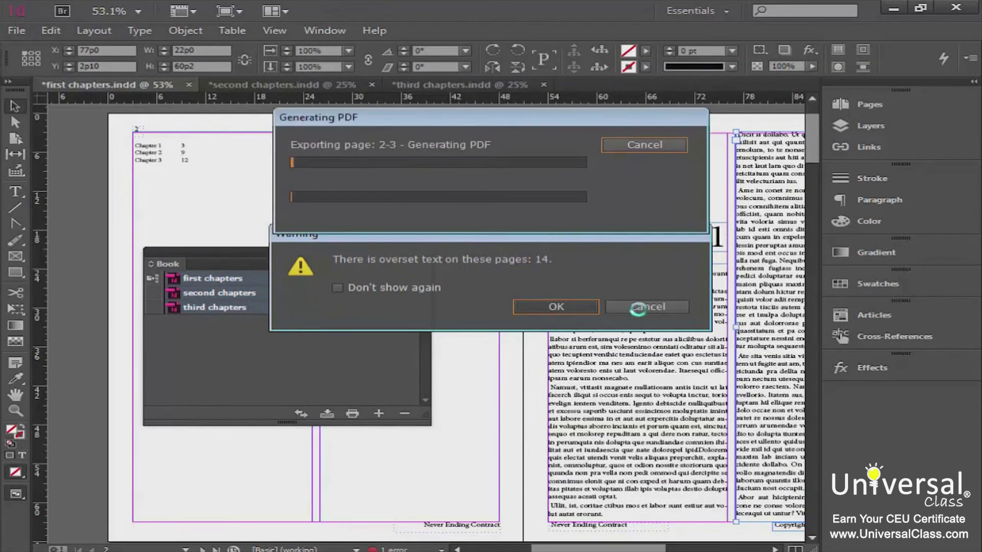